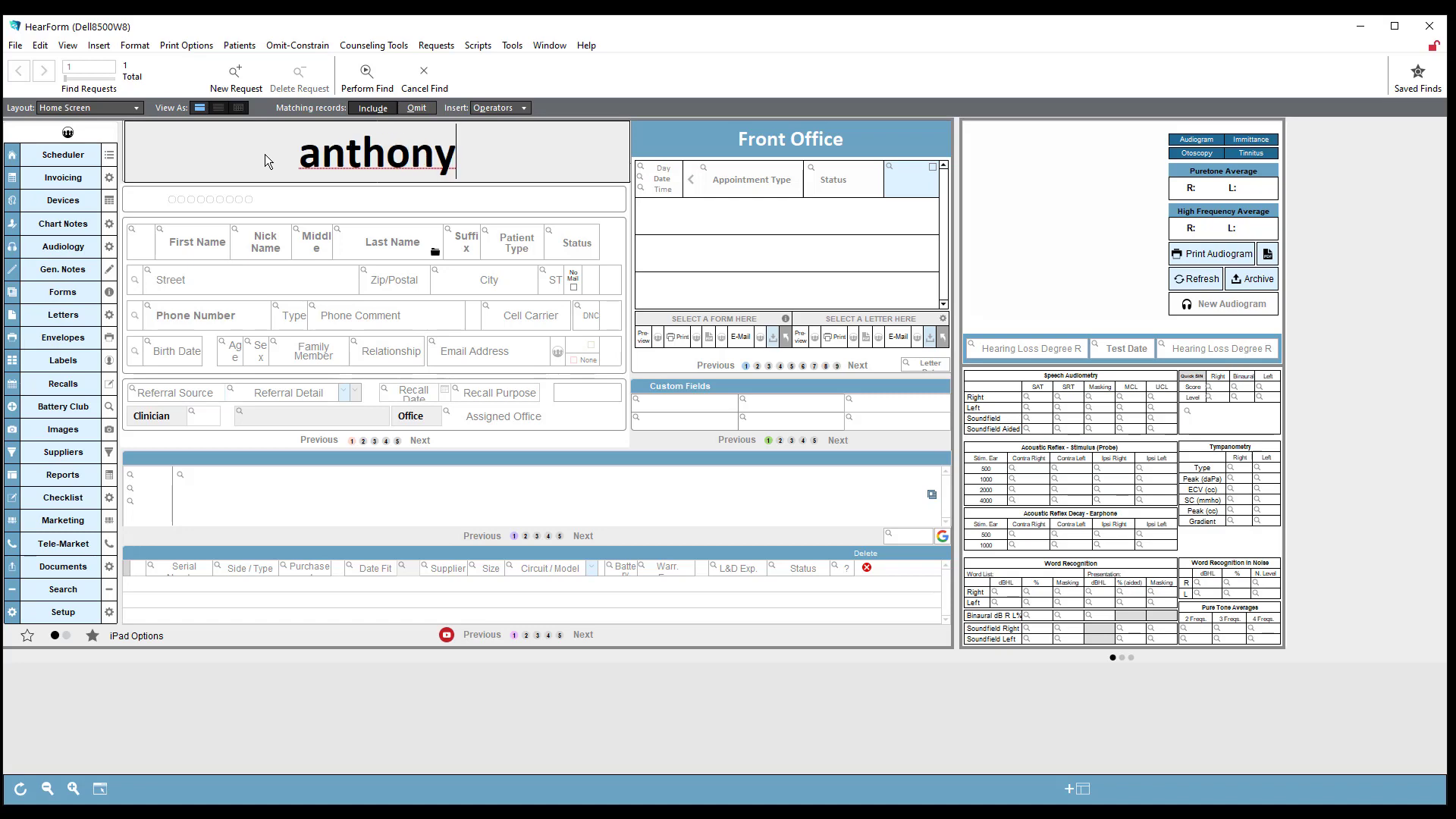
- Find the patient by full name and read the chart note on the second, duplicate record
{"action": "type", "text": "miller"}
{"action": "key", "text": "Return"}
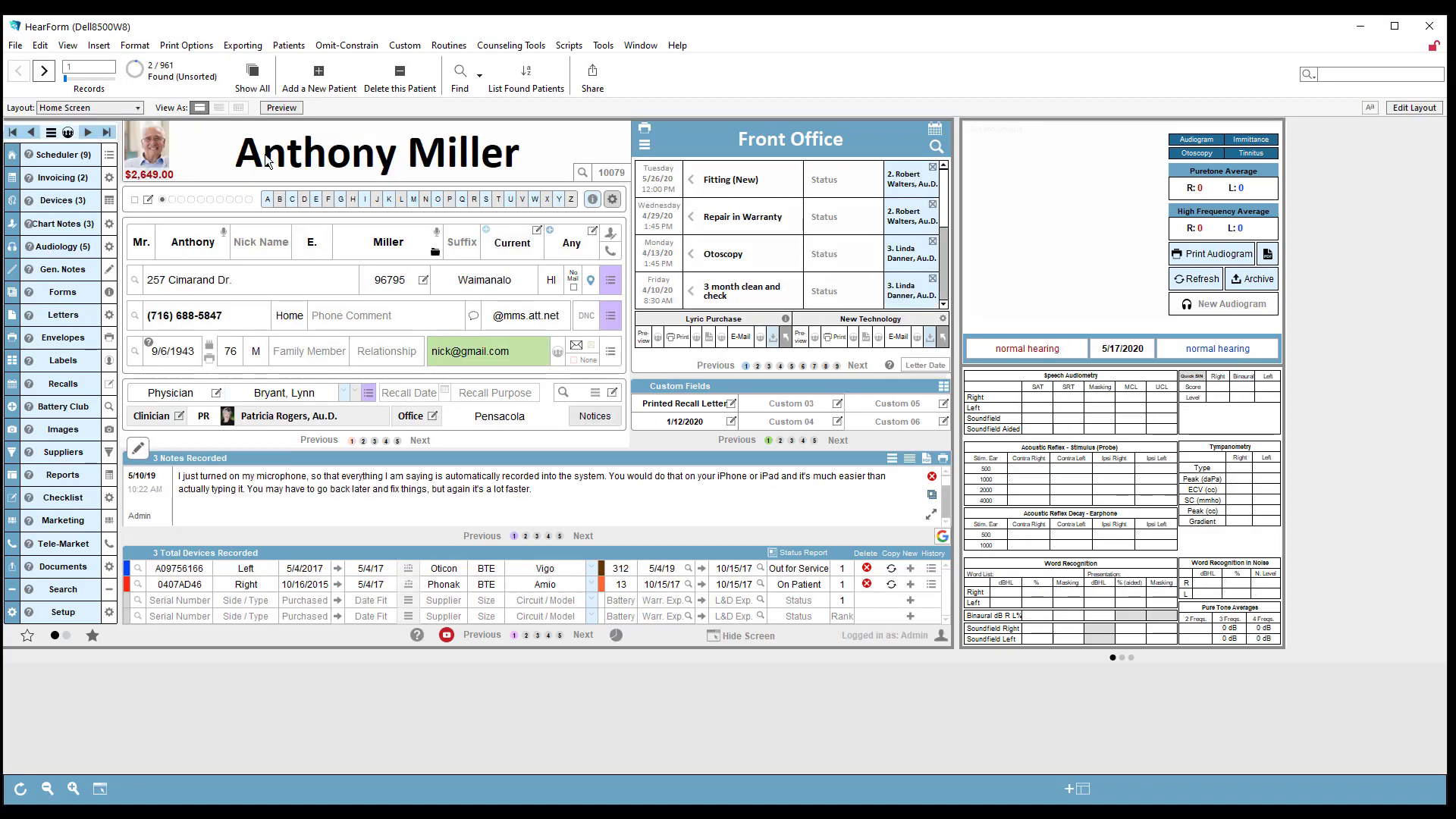
{"action": "left_click", "coordinate": [44, 70]}
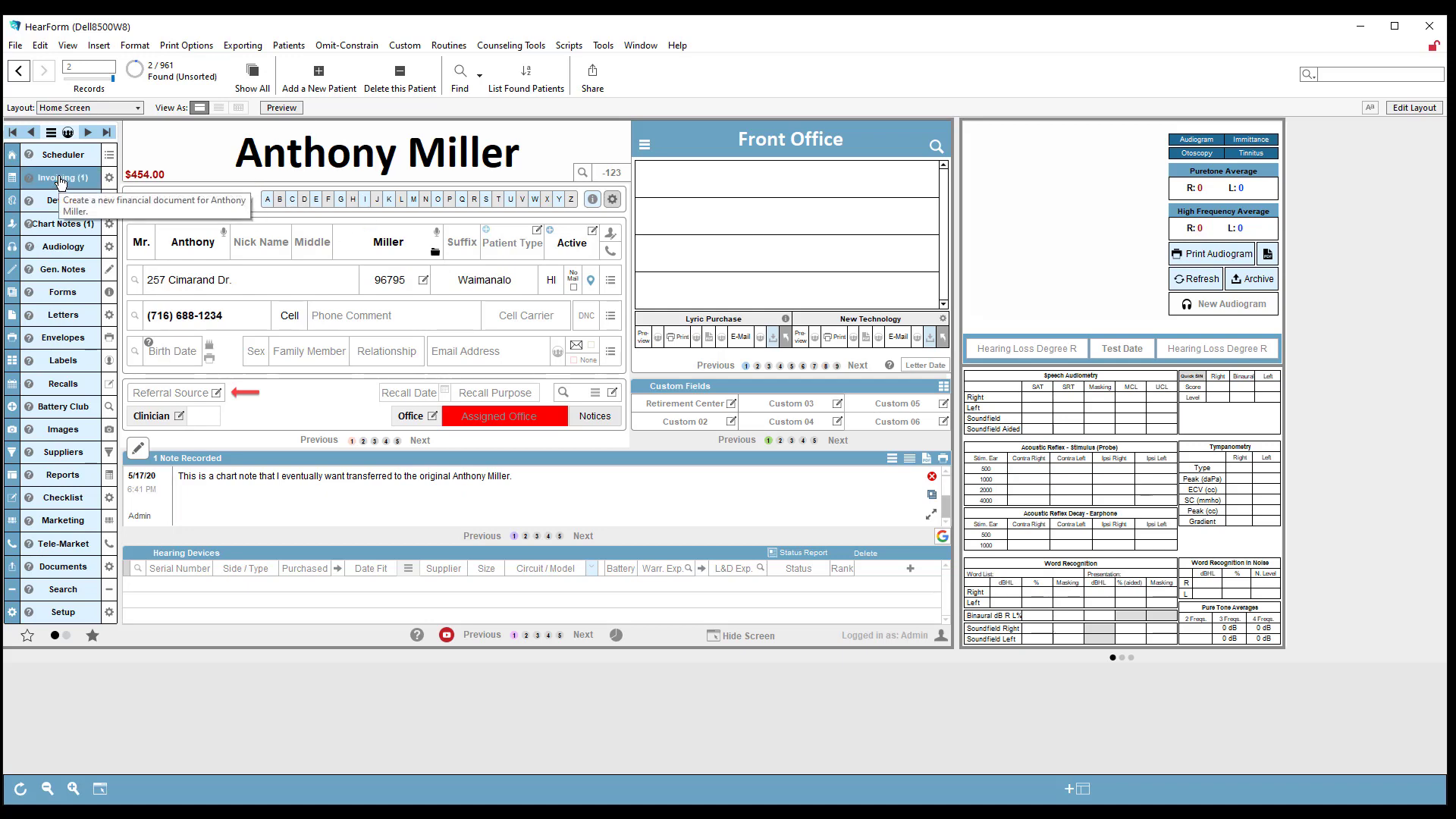
{"action": "left_click", "coordinate": [289, 497]}
{"action": "left_click_drag", "start_coordinate": [556, 488], "coordinate": [177, 478]}
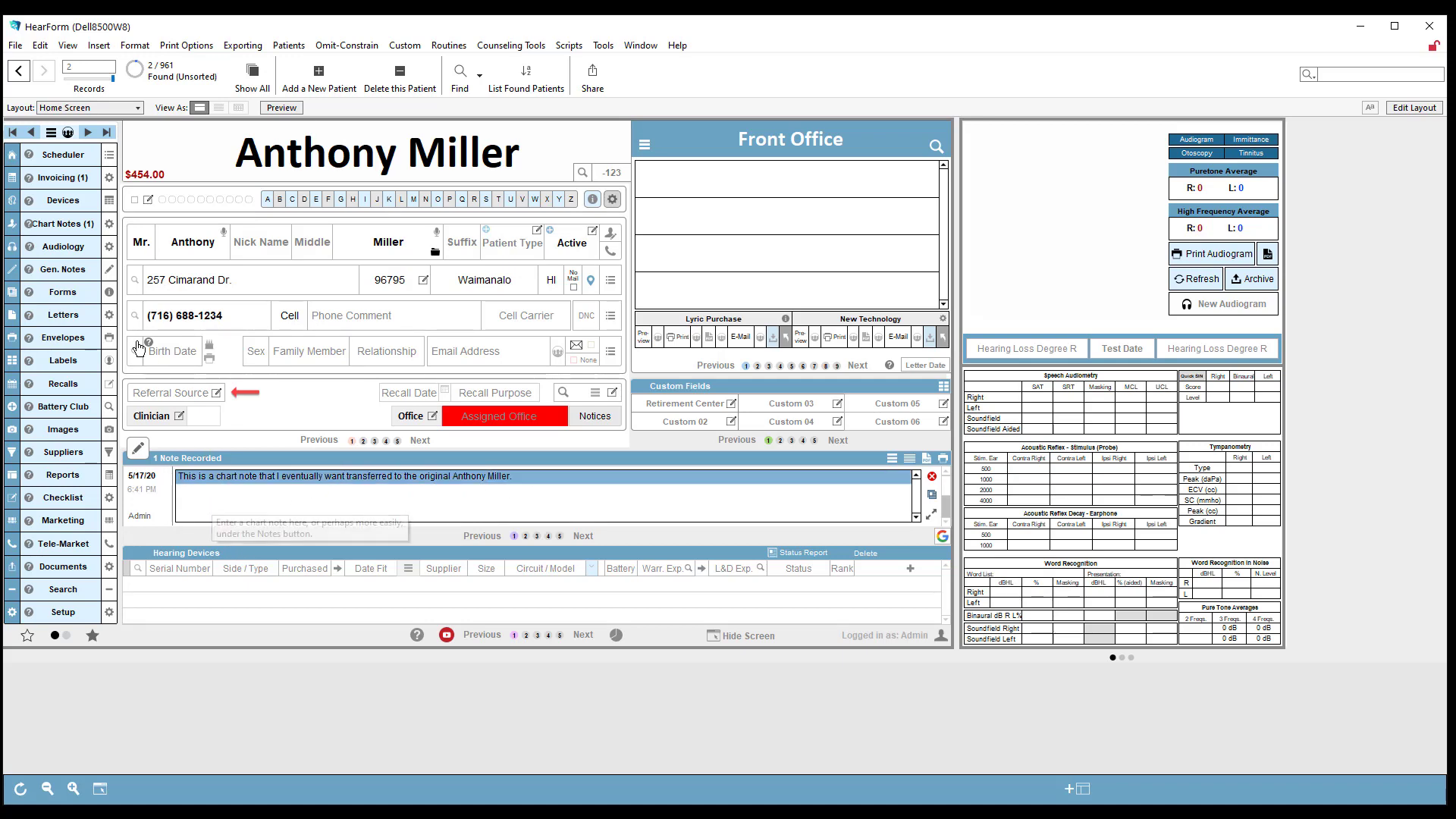
- Compare the original patient record's appointments and details with those of the duplicate record, ending on the original
{"action": "left_click", "coordinate": [19, 72]}
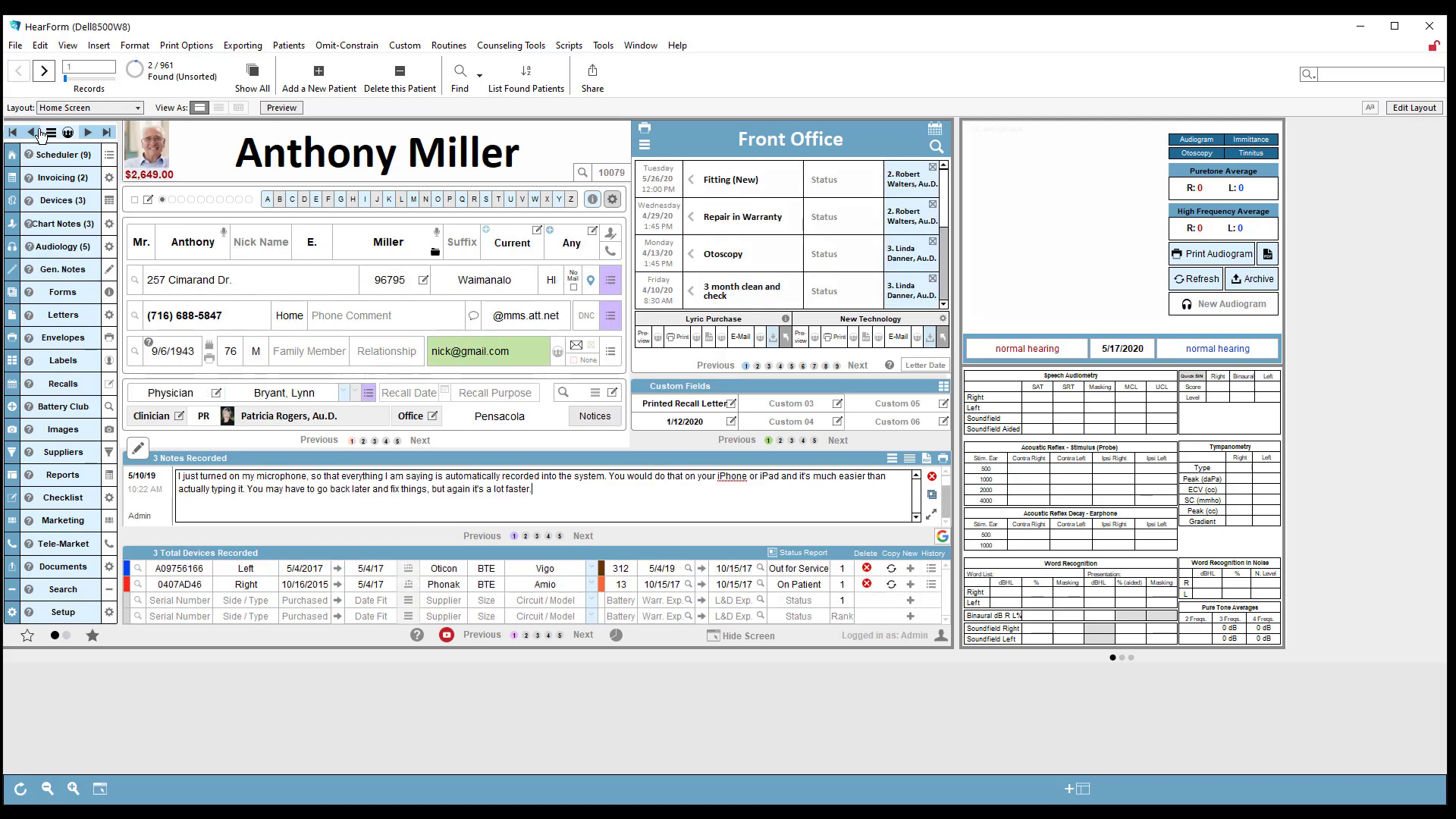
{"action": "mouse_move", "coordinate": [401, 391]}
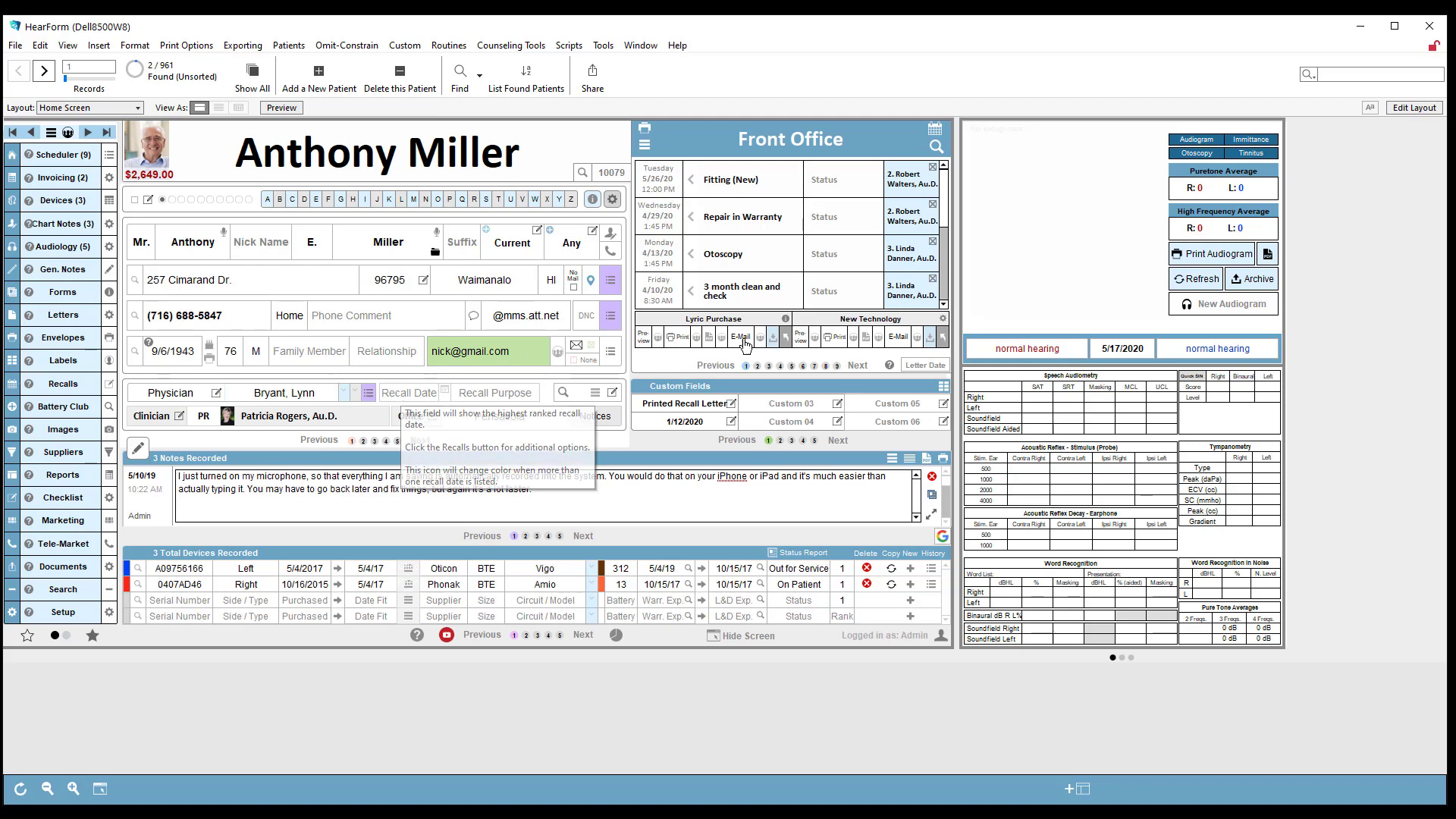
{"action": "mouse_move", "coordinate": [736, 172]}
{"action": "mouse_move", "coordinate": [734, 296]}
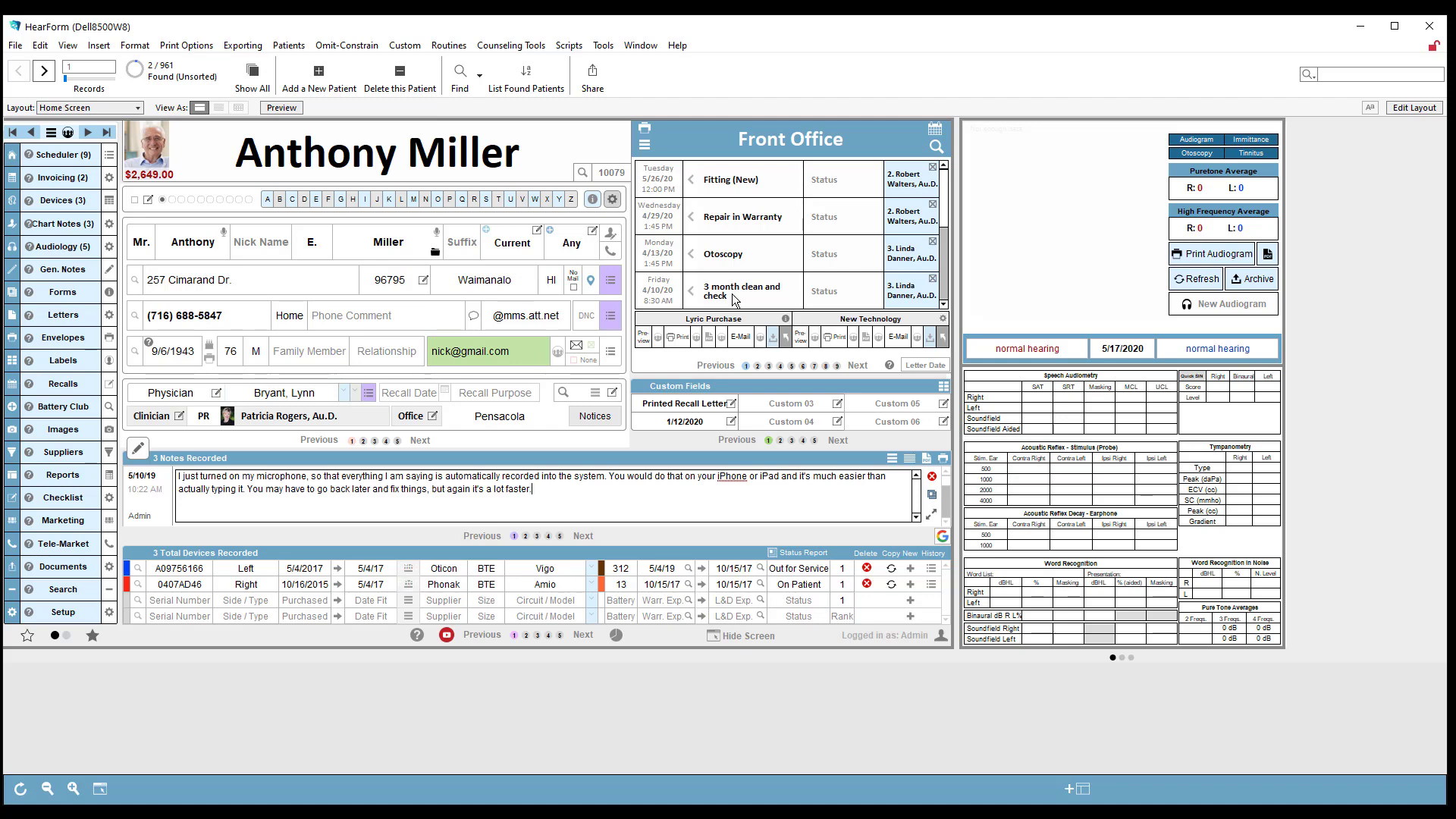
{"action": "left_click", "coordinate": [43, 70]}
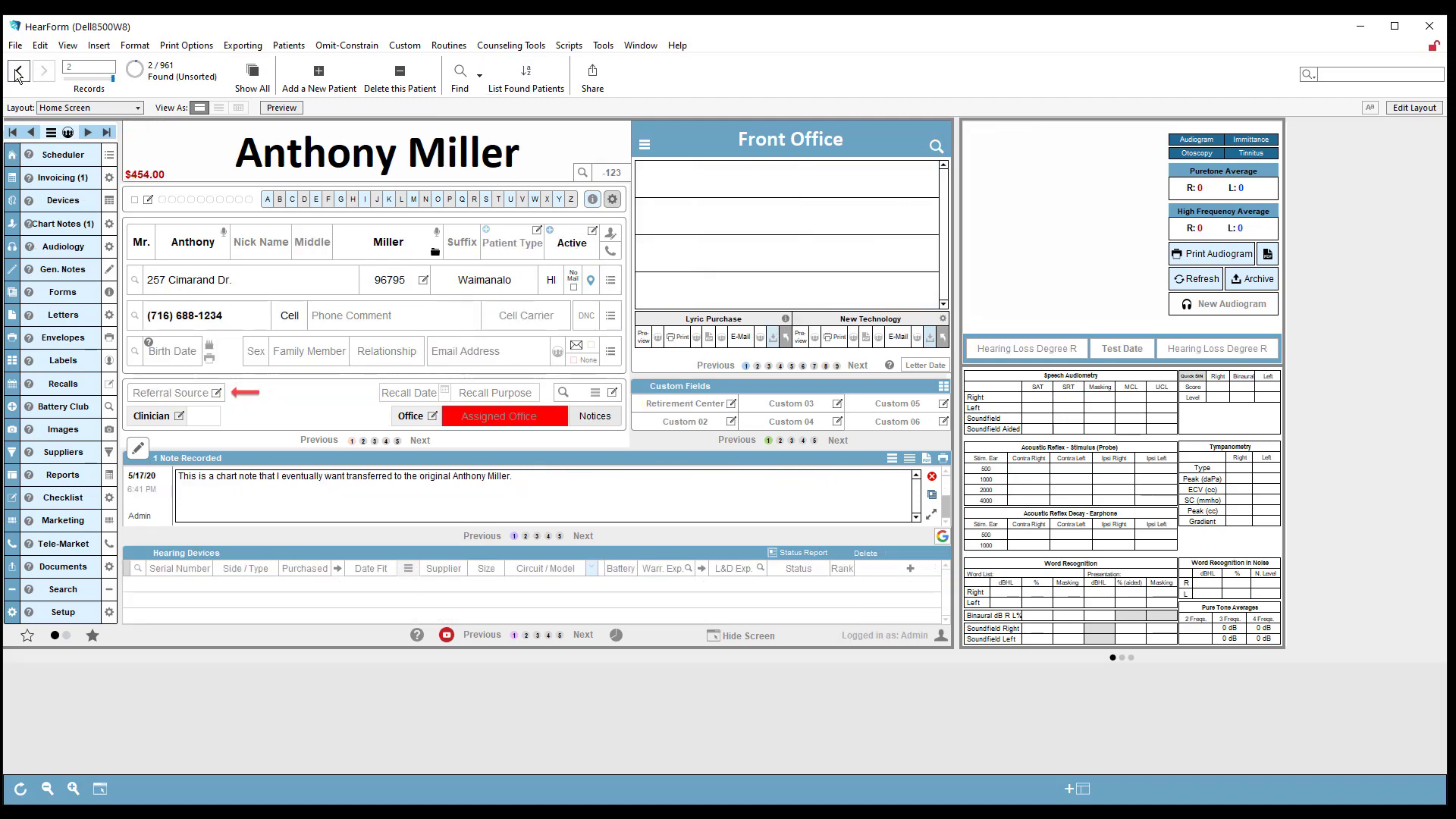
{"action": "left_click", "coordinate": [19, 72]}
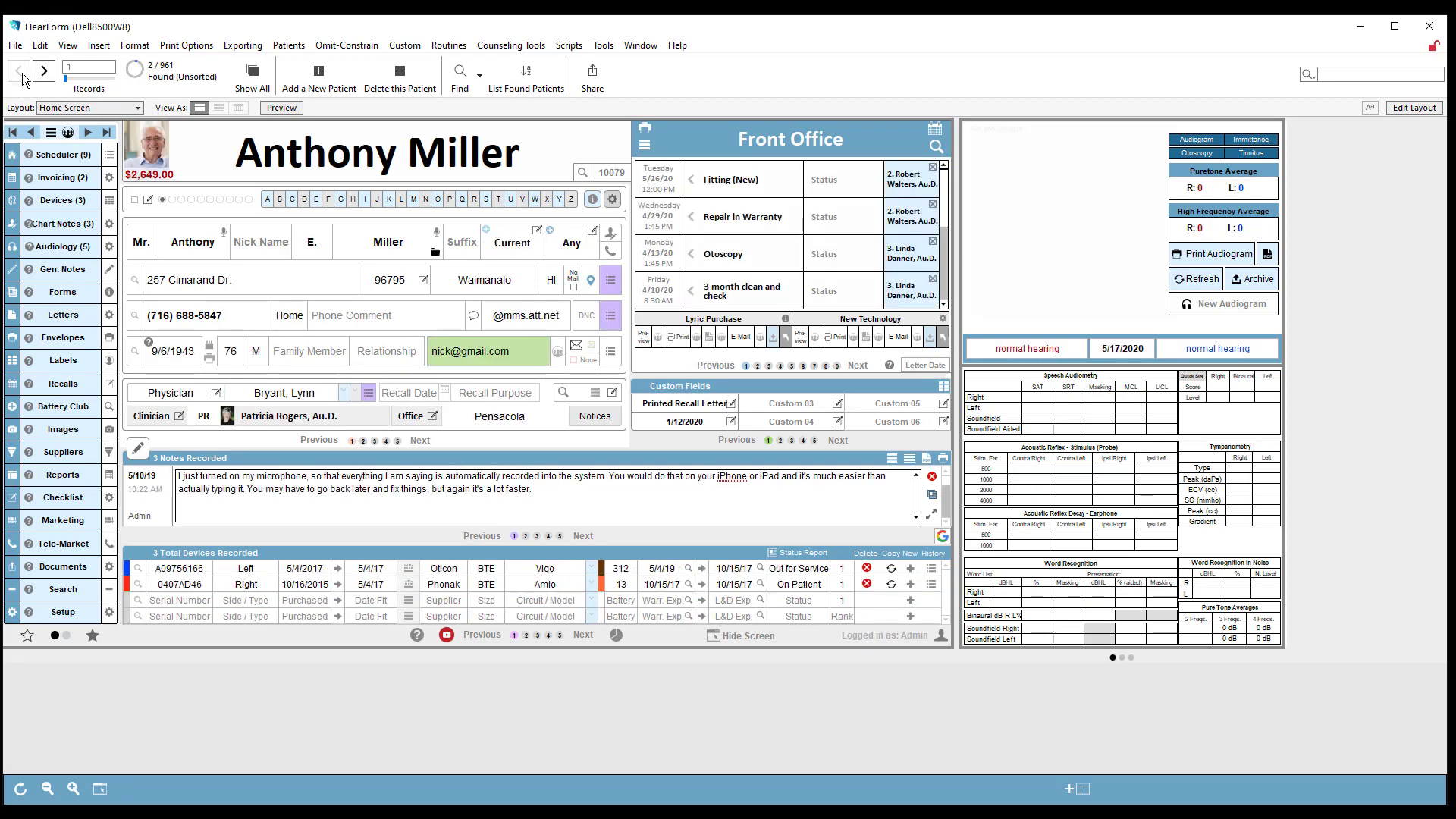
- Copy the patient ID from the original record
{"action": "left_click", "coordinate": [711, 177]}
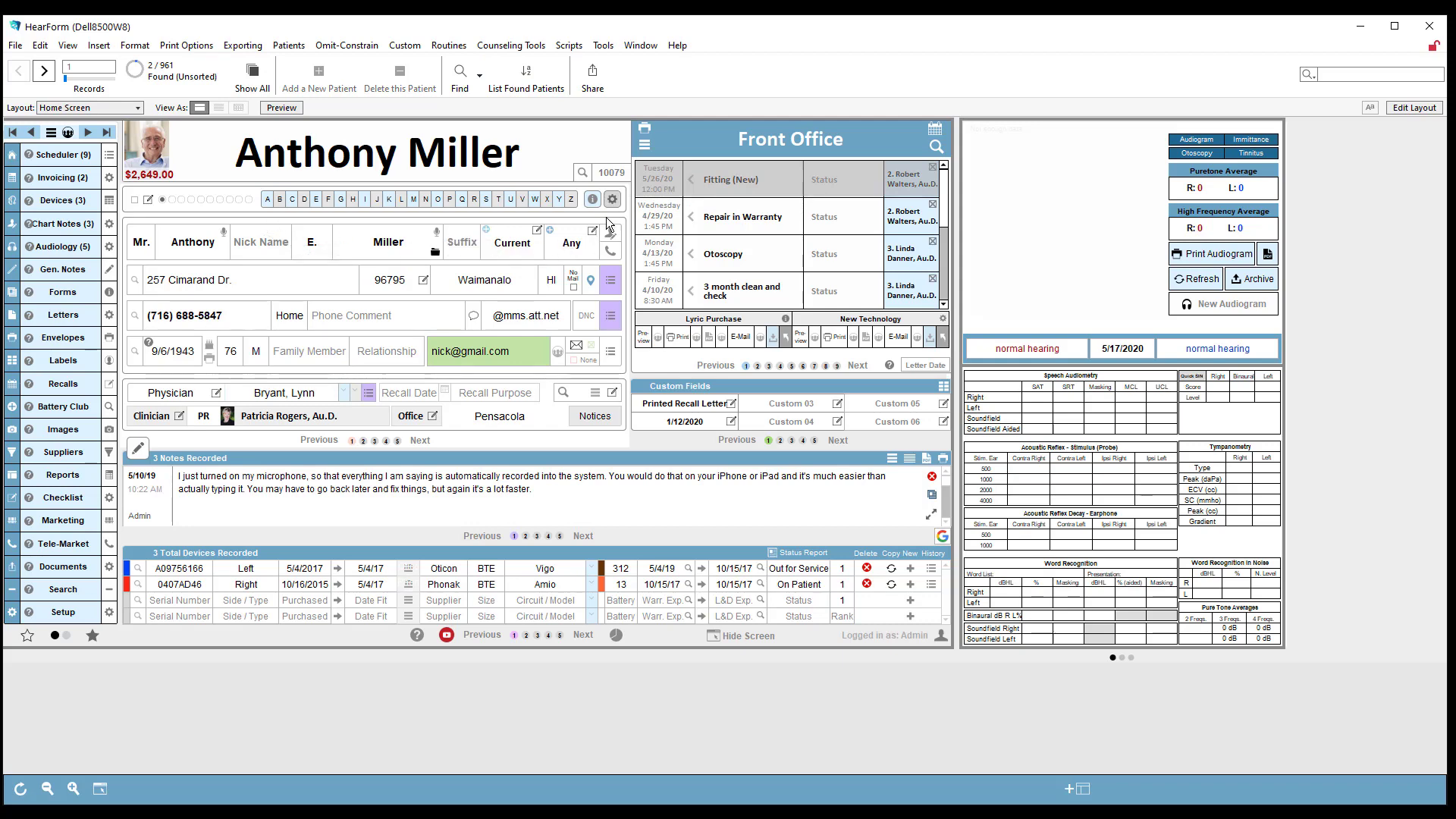
{"action": "left_click", "coordinate": [599, 176]}
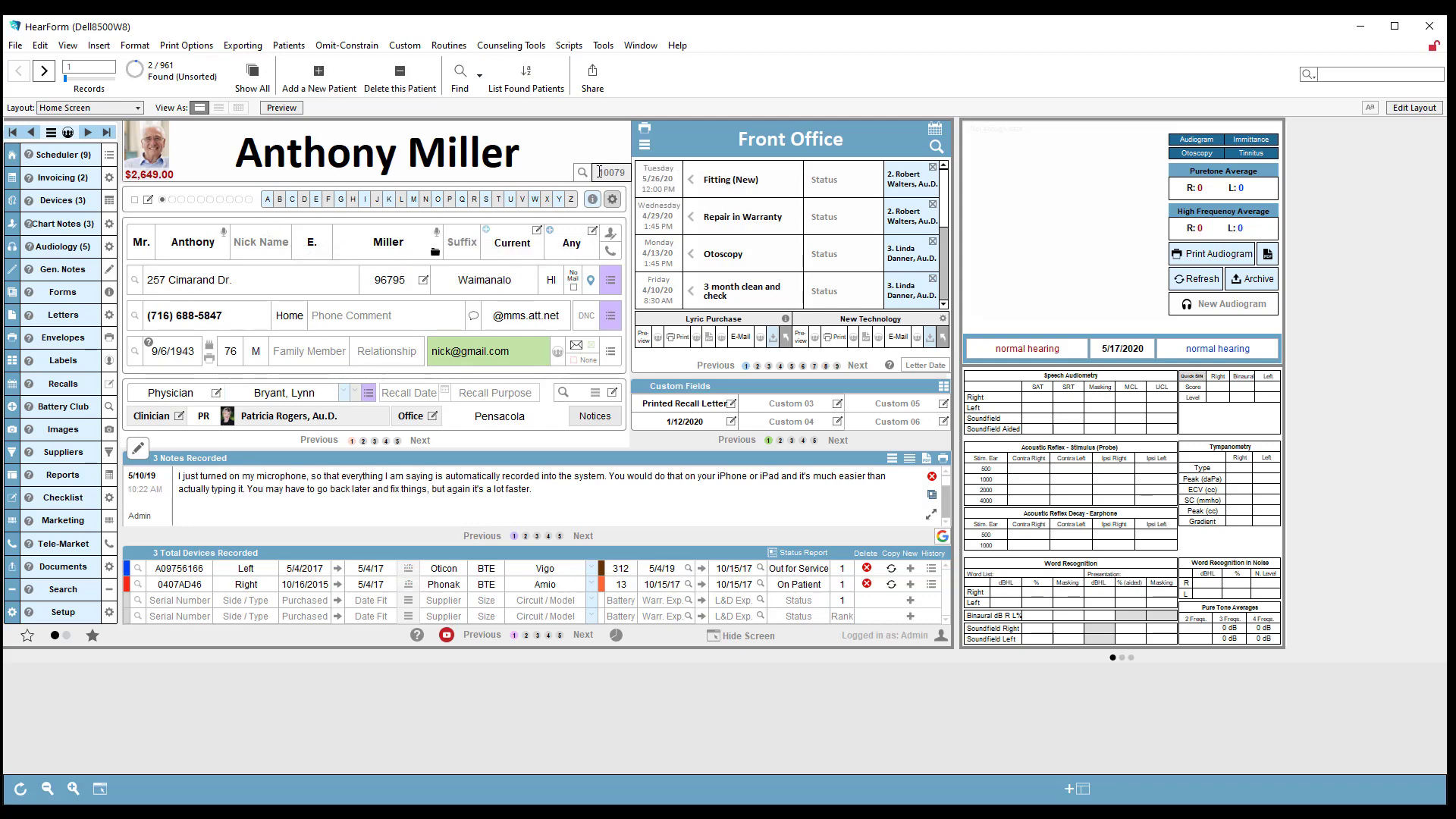
{"action": "left_click_drag", "start_coordinate": [599, 173], "coordinate": [640, 186]}
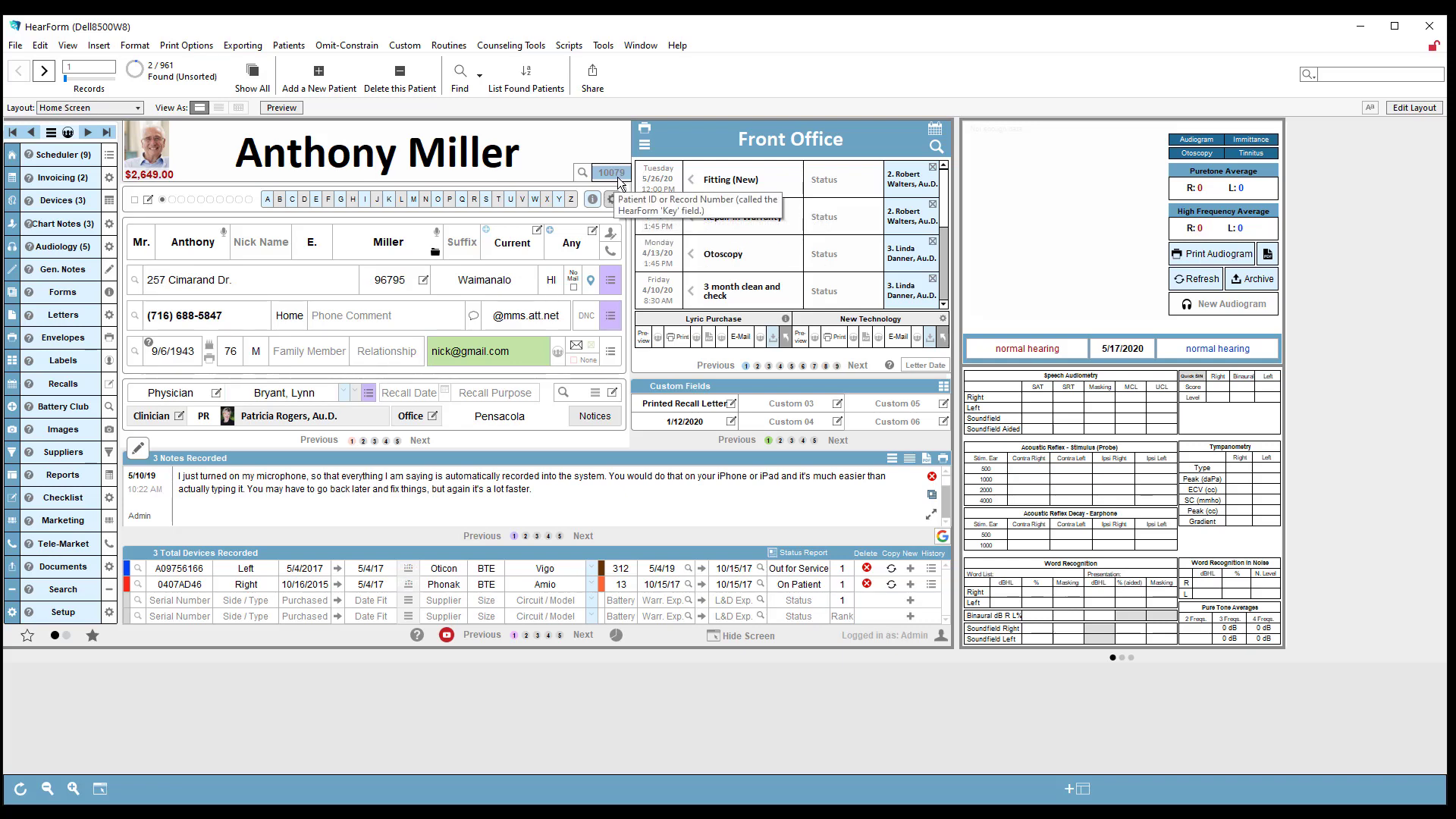
- Go to the duplicate record and show it in the Merge Patient Records layout
{"action": "left_click", "coordinate": [44, 75]}
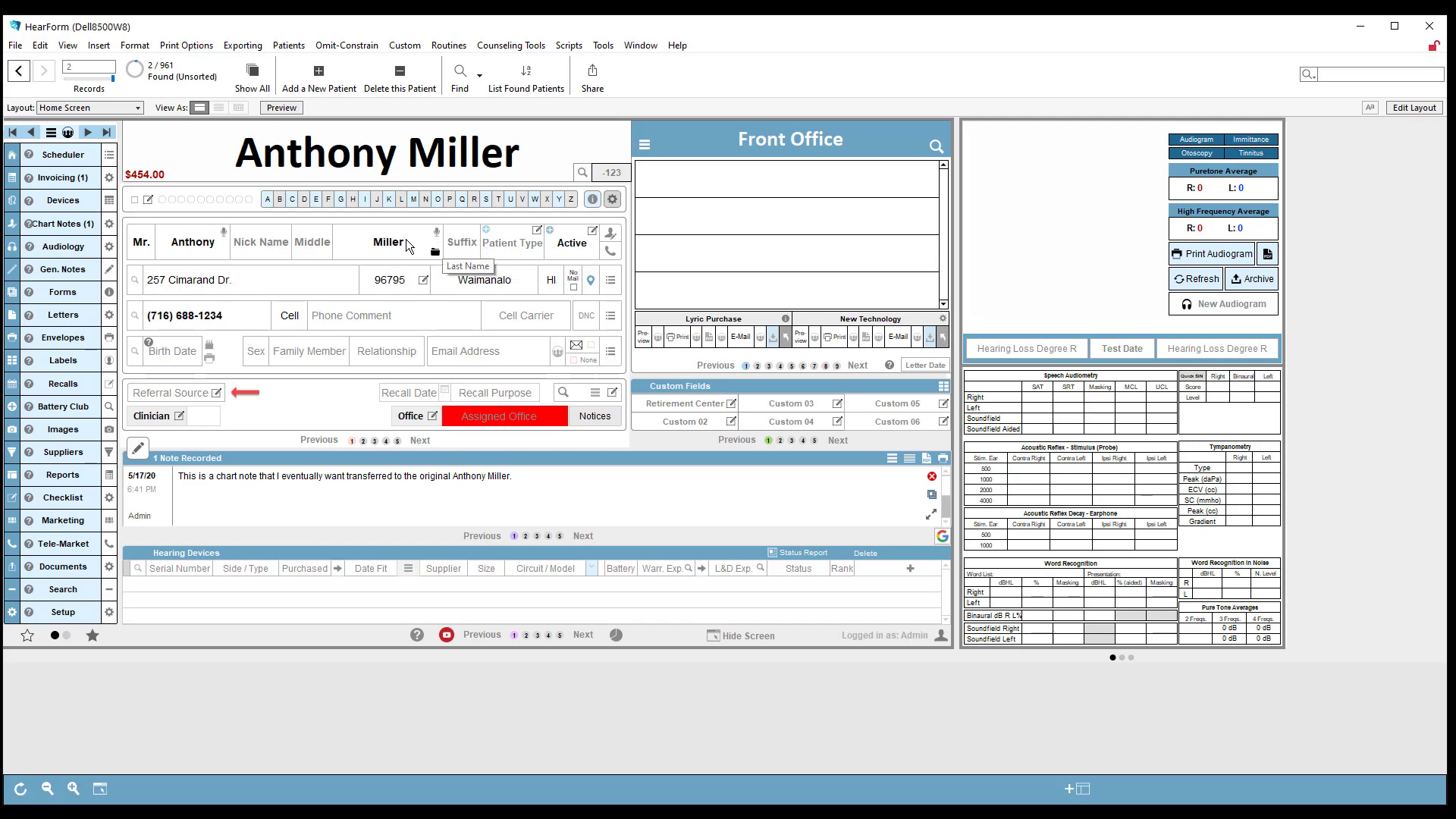
{"action": "left_click", "coordinate": [101, 107]}
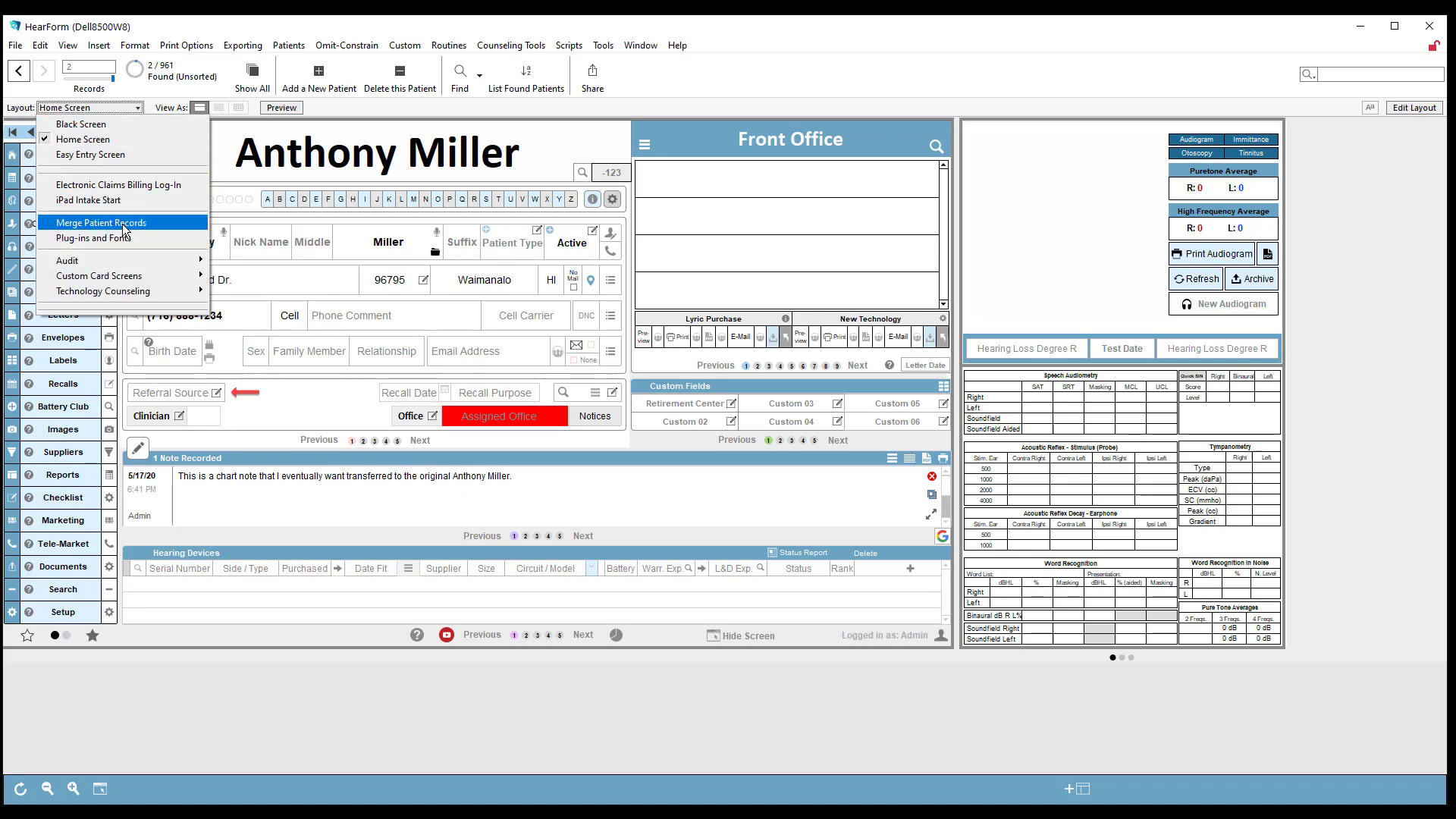
{"action": "left_click", "coordinate": [150, 224]}
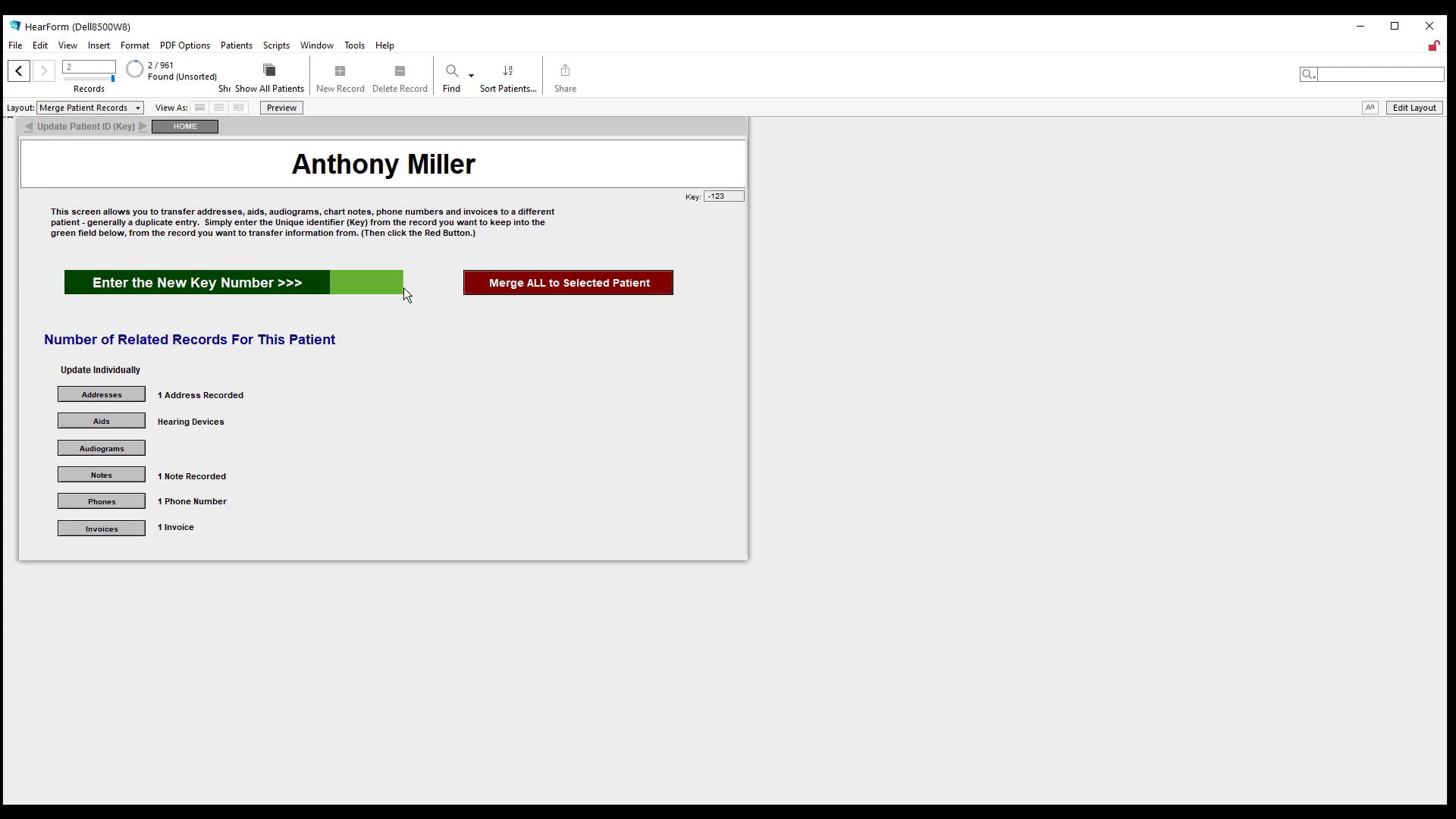
- Enter the original record's patient ID as the new key number and merge all related records into that patient
{"action": "left_click", "coordinate": [372, 285]}
{"action": "left_click", "coordinate": [128, 400]}
{"action": "left_click", "coordinate": [494, 289]}
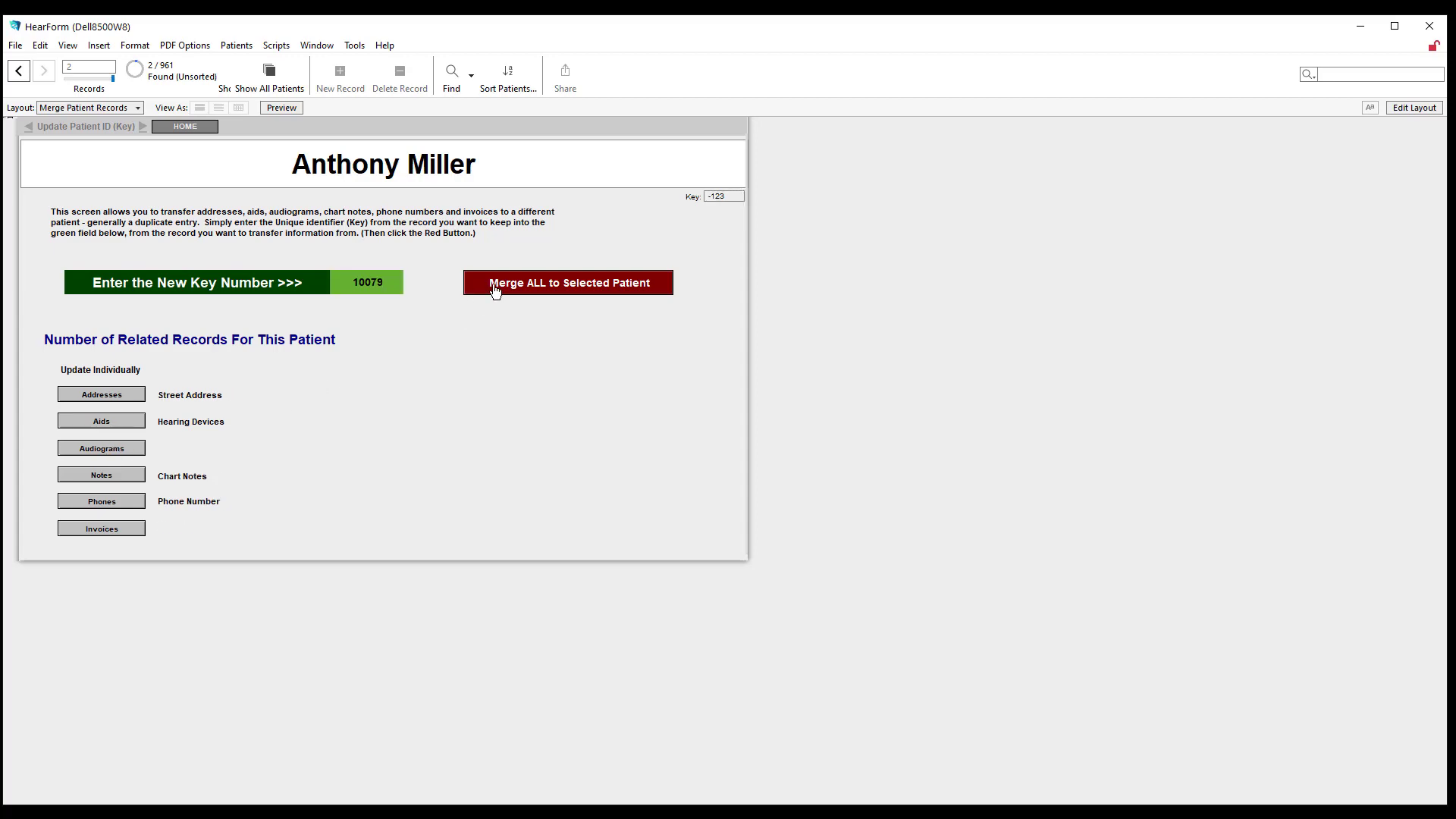
{"action": "left_click", "coordinate": [561, 266]}
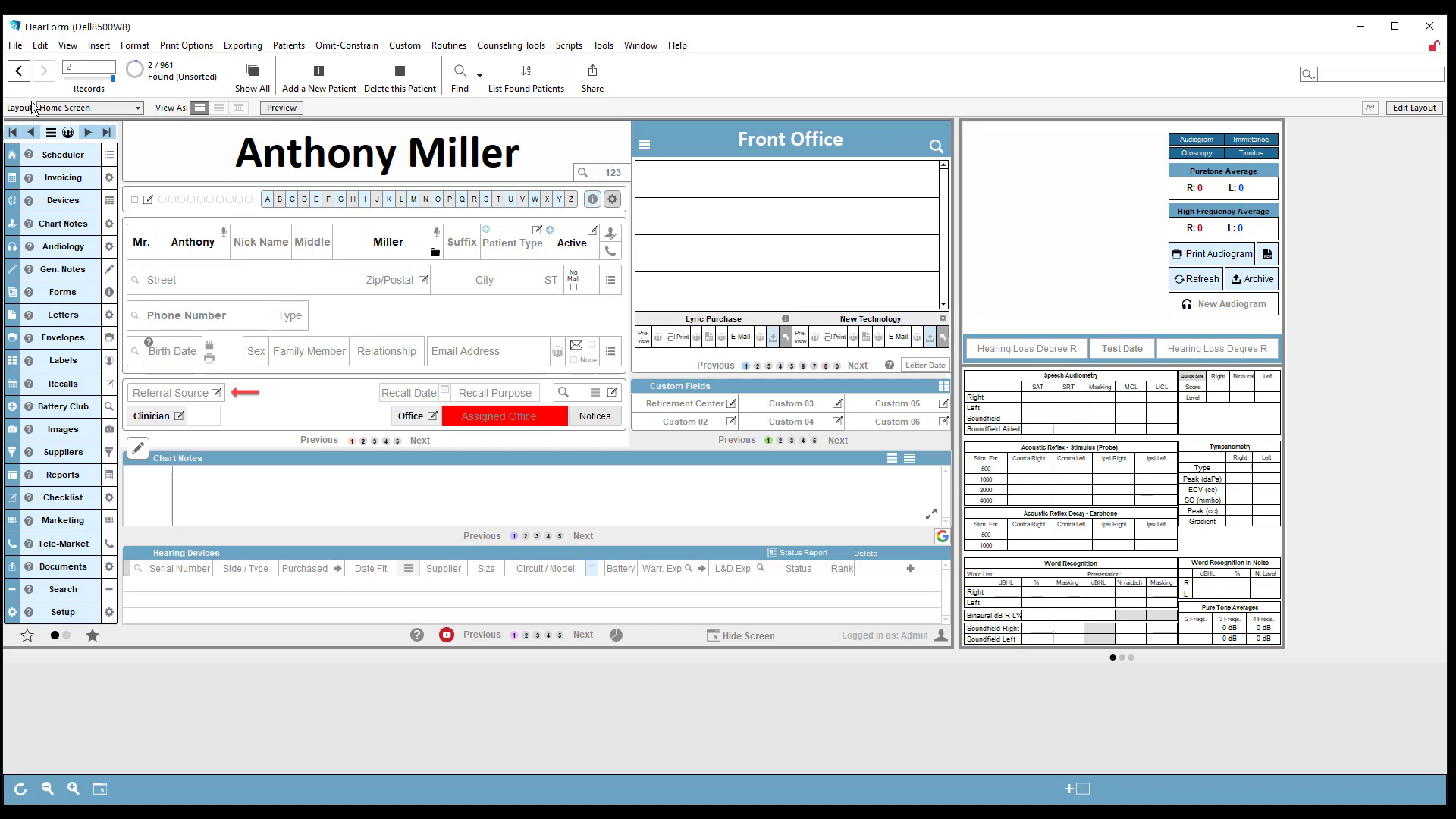
- Check the merged data on the original record and return to the duplicate record's street address
{"action": "left_click", "coordinate": [20, 72]}
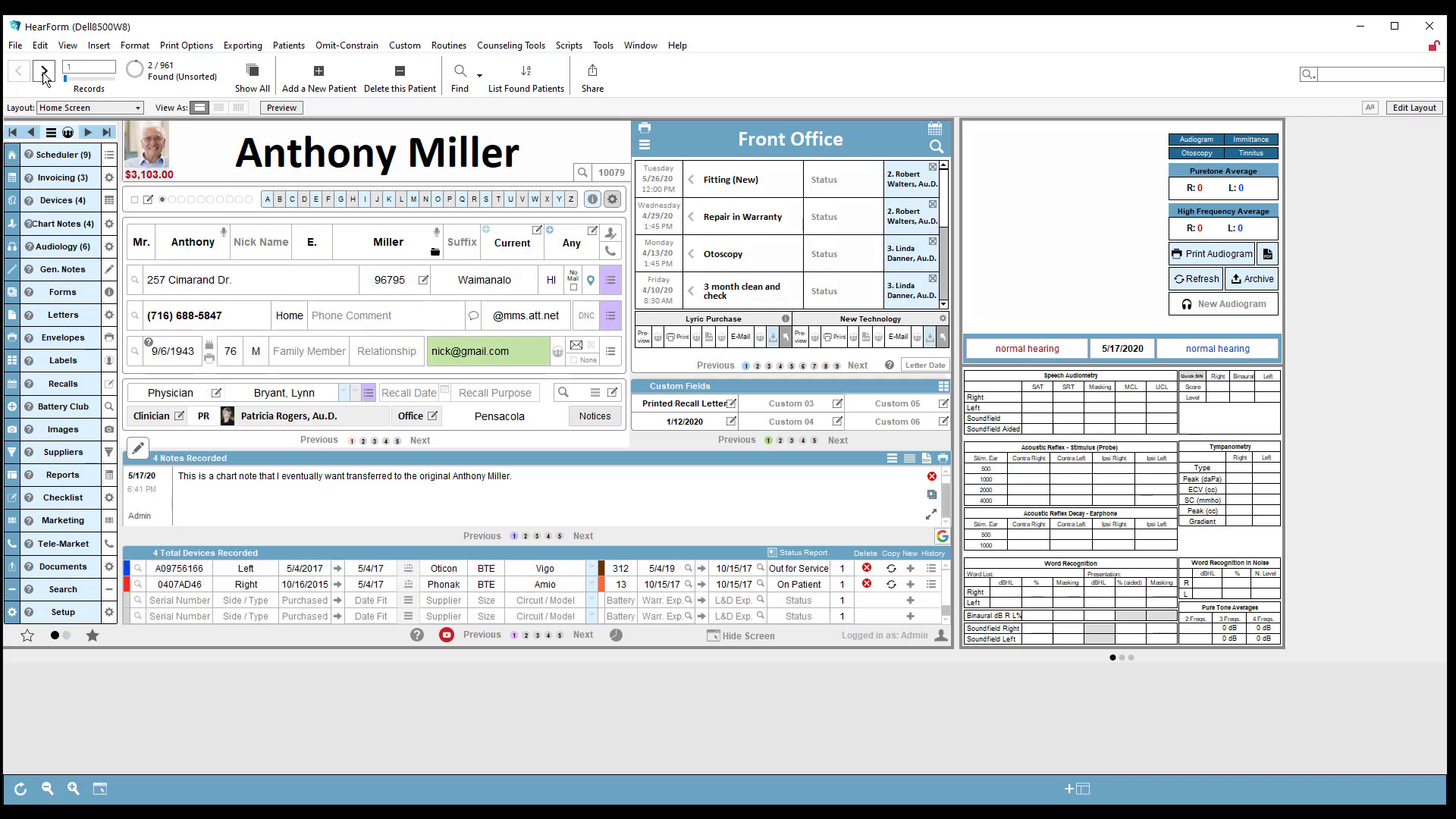
{"action": "left_click", "coordinate": [43, 72]}
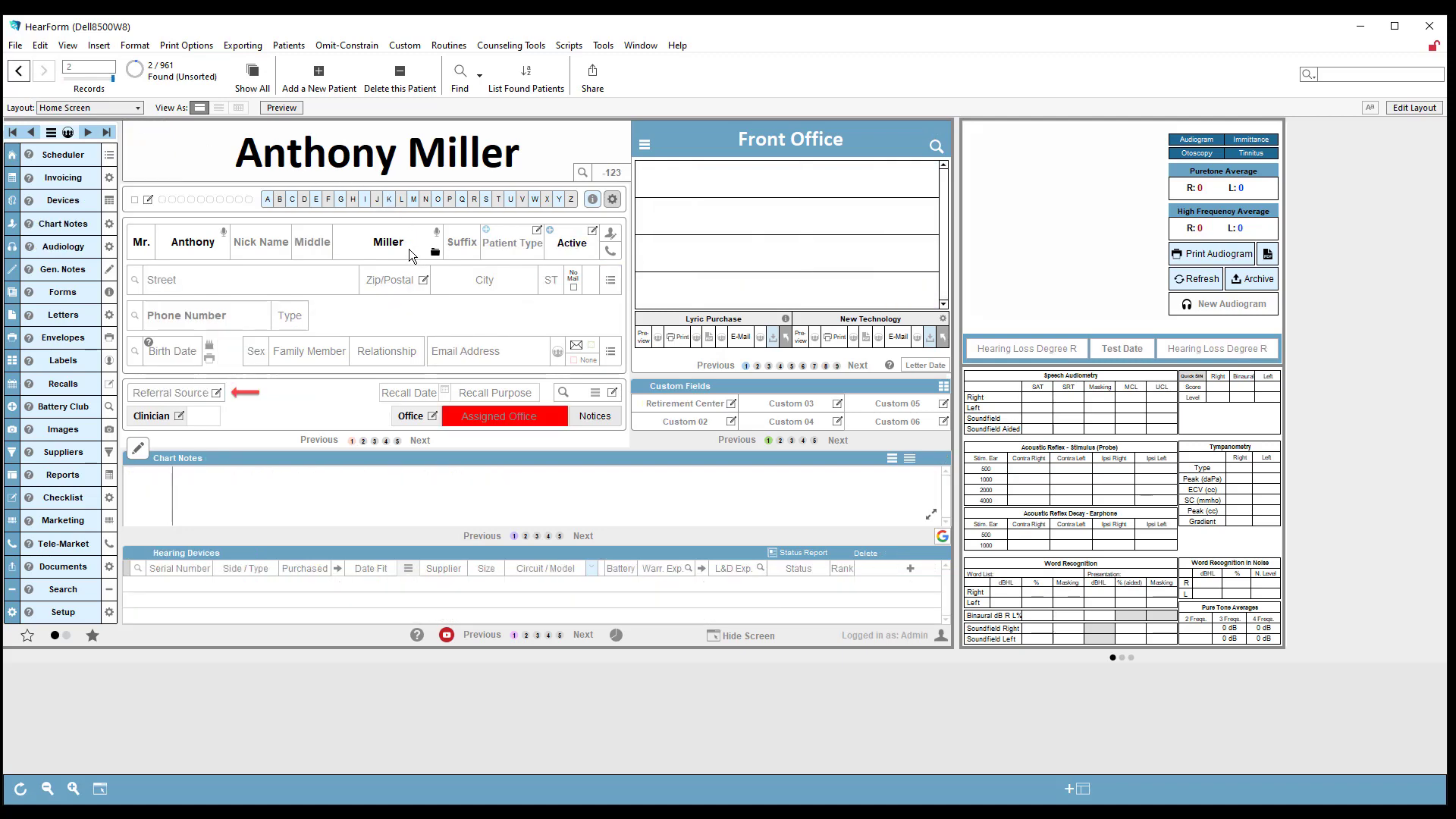
{"action": "left_click", "coordinate": [198, 282]}
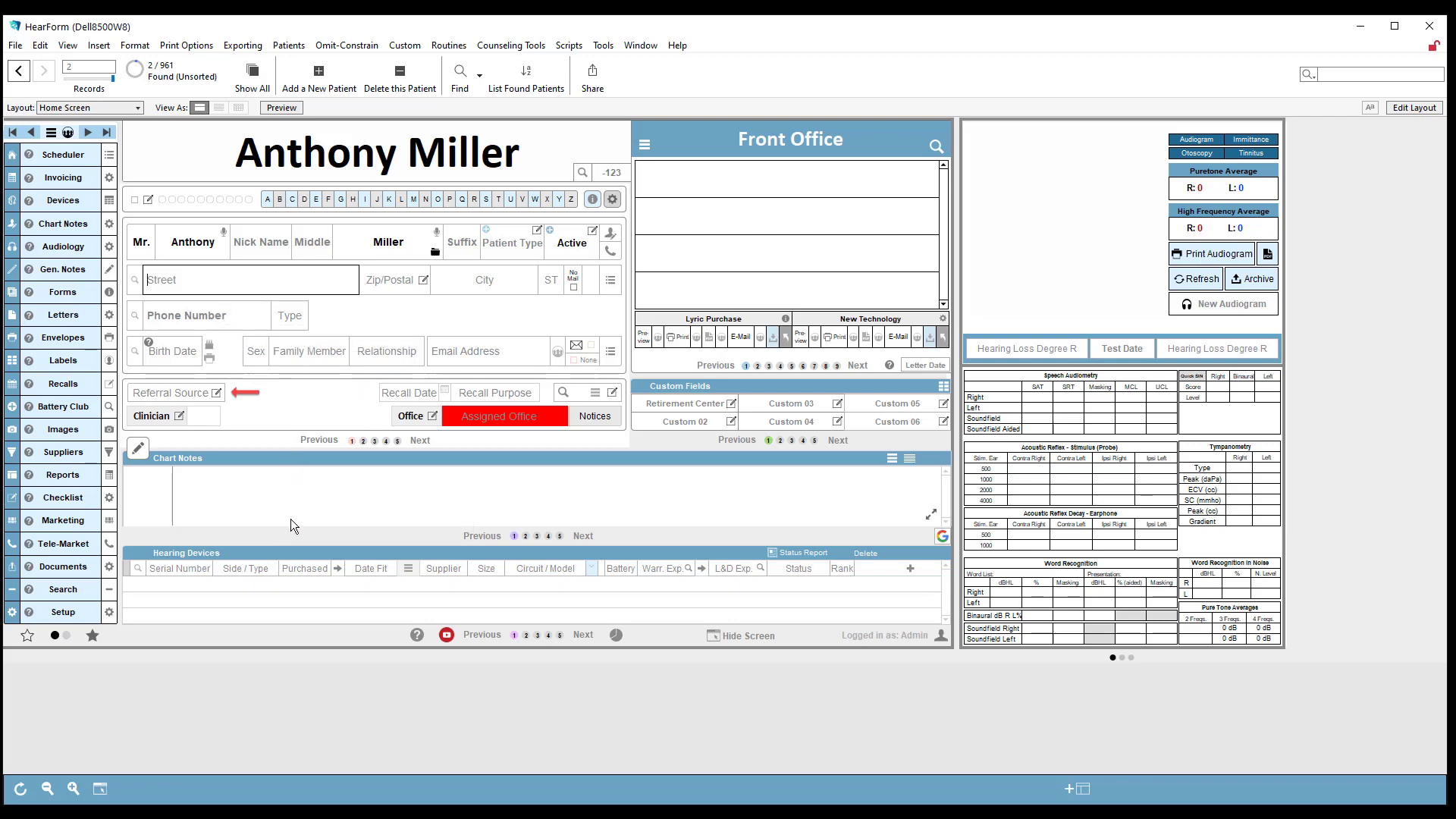
- Delete the duplicate patient record
{"action": "left_click", "coordinate": [405, 88]}
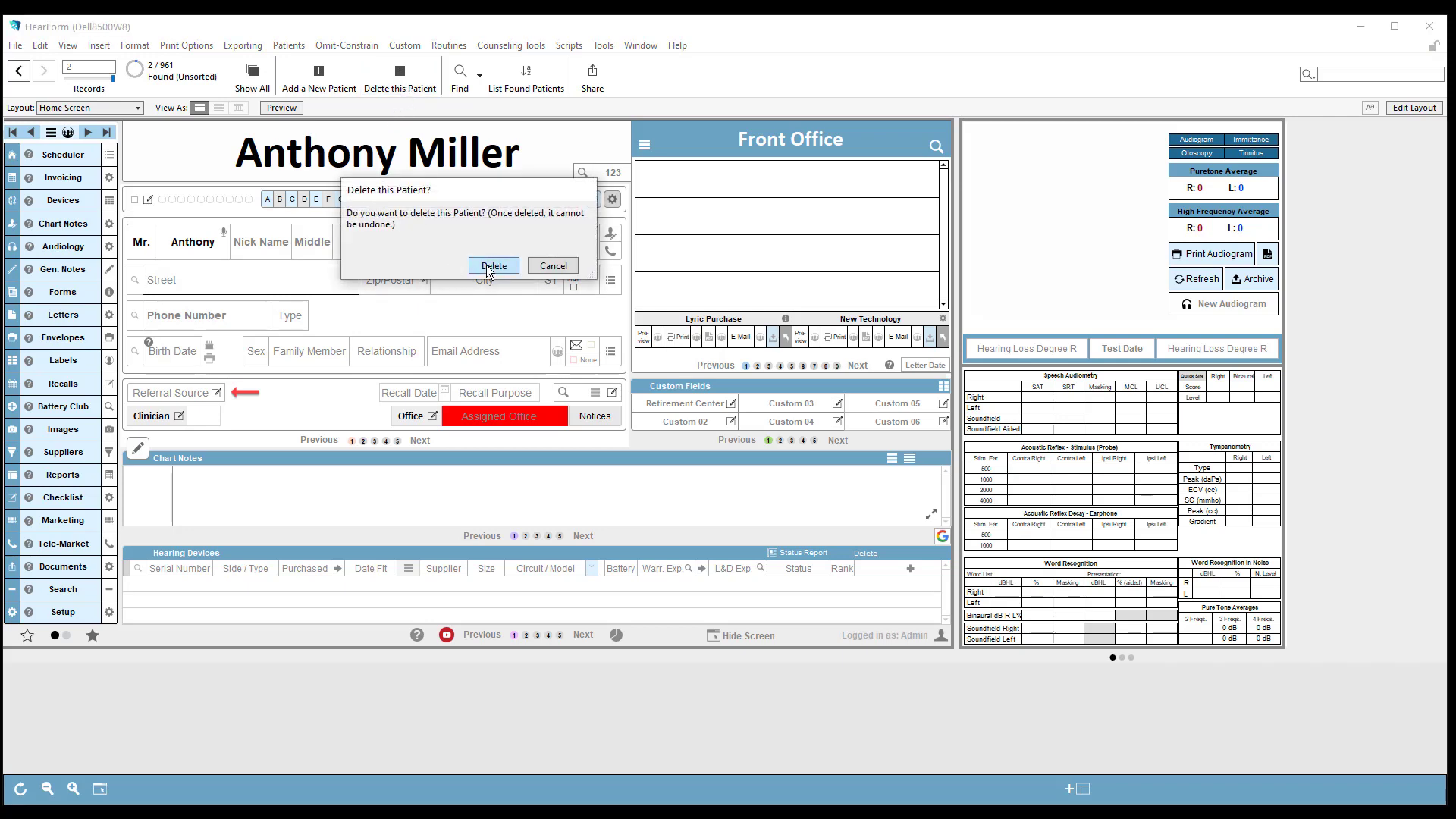
{"action": "left_click", "coordinate": [493, 266]}
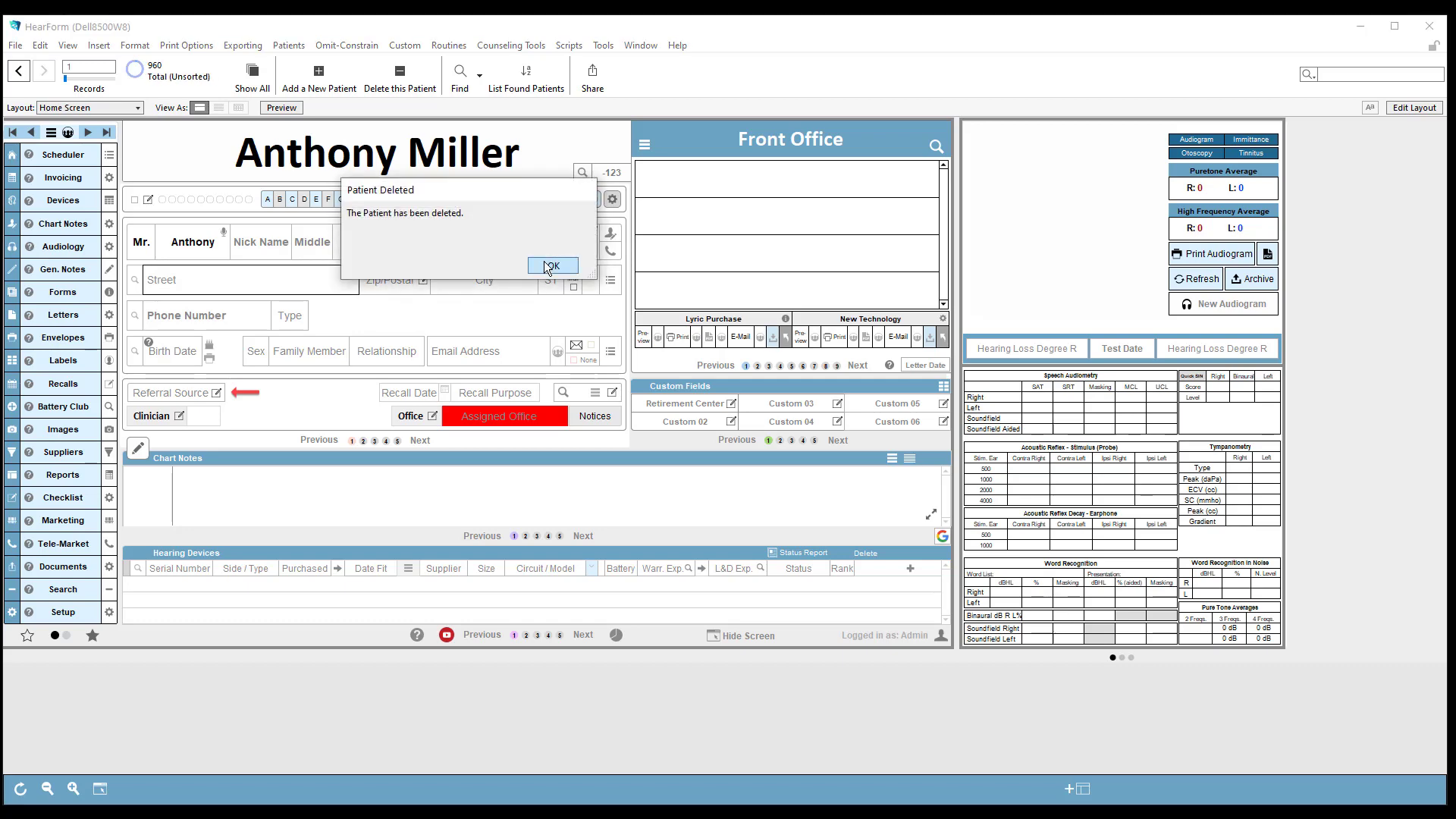
{"action": "left_click", "coordinate": [551, 265]}
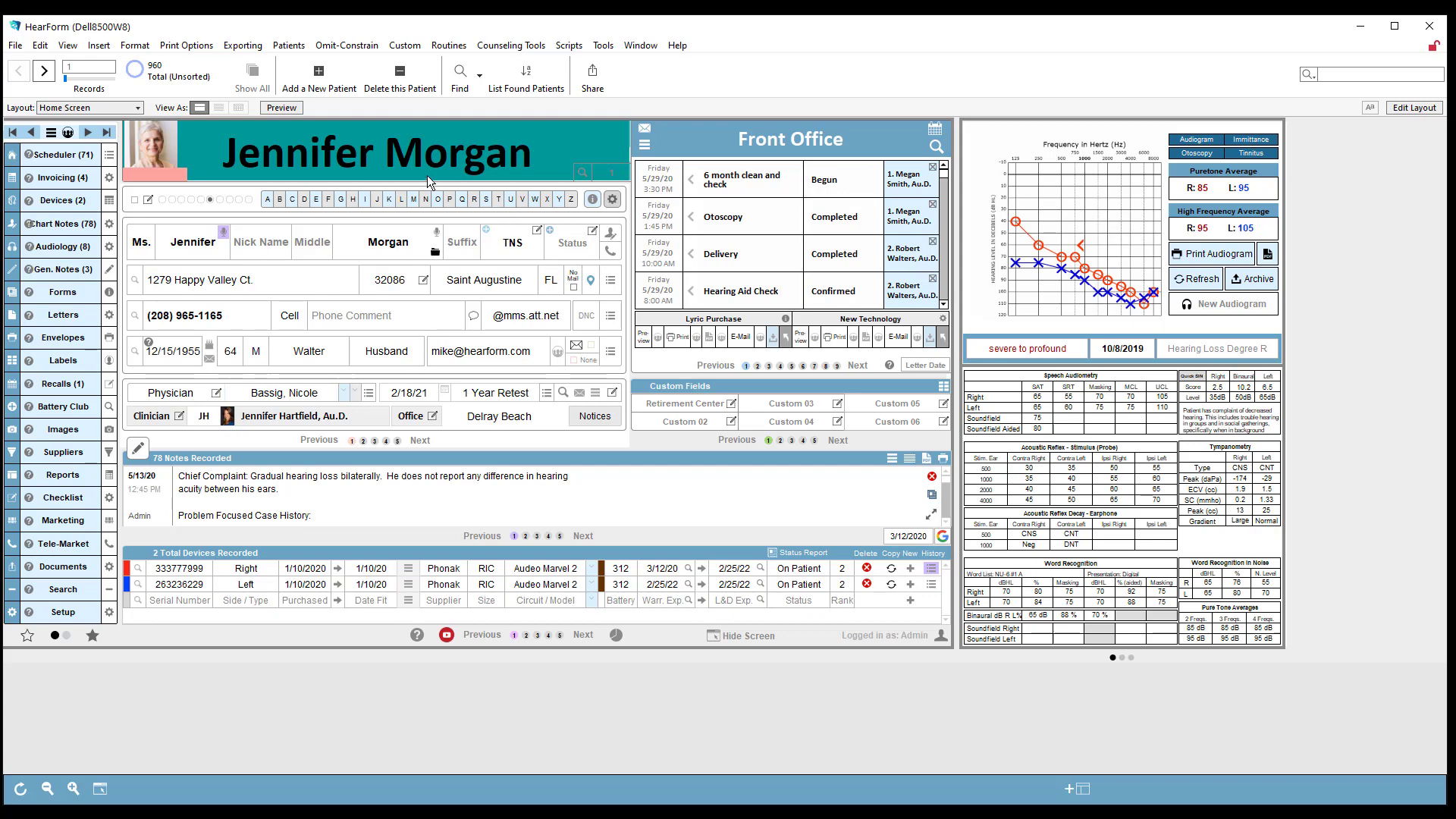
- Find the remaining patient record by partial first and last name and review its balance and transferred chart note
{"action": "left_click", "coordinate": [381, 153]}
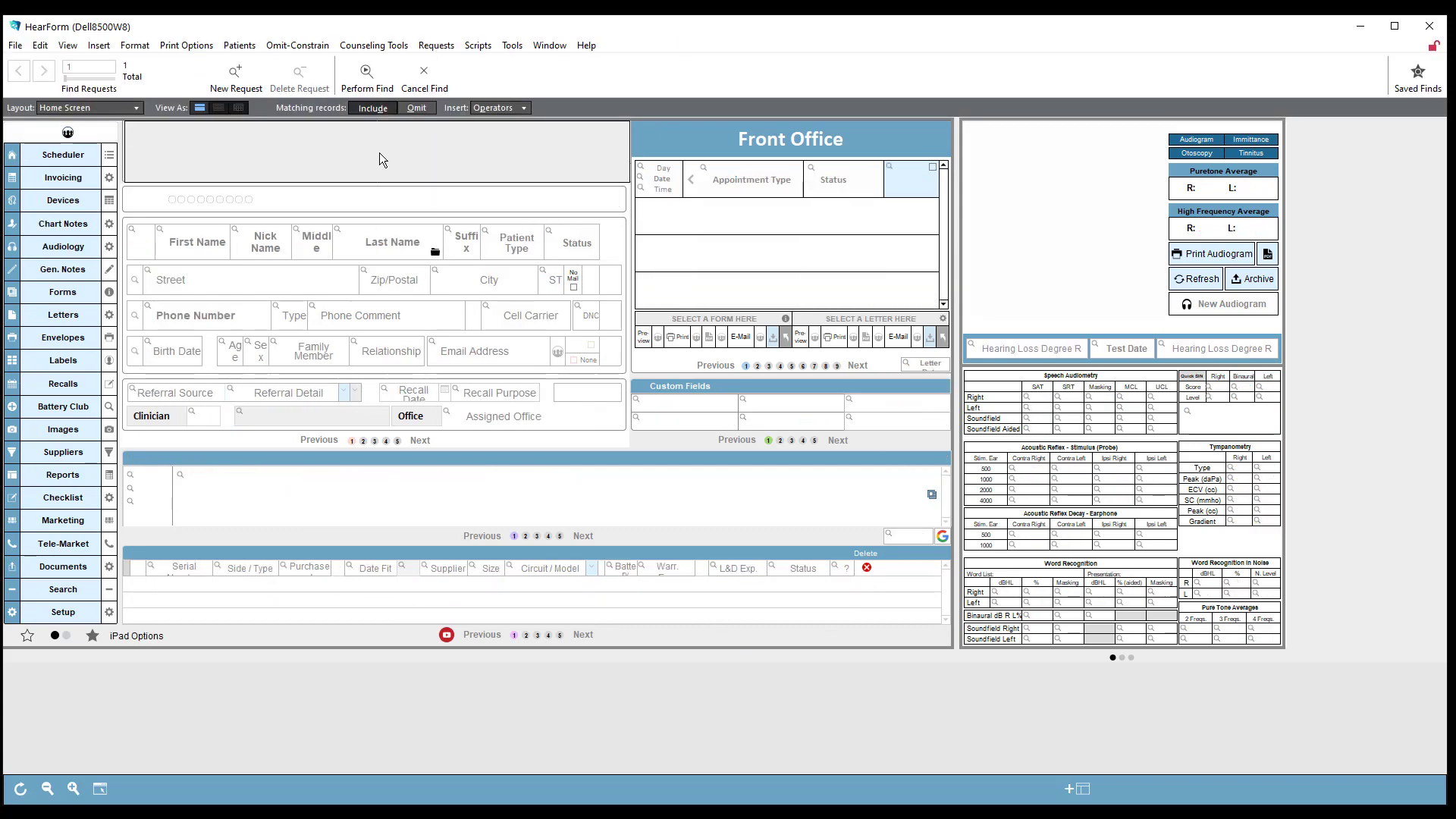
{"action": "type", "text": "ant mil"}
{"action": "key", "text": "Return"}
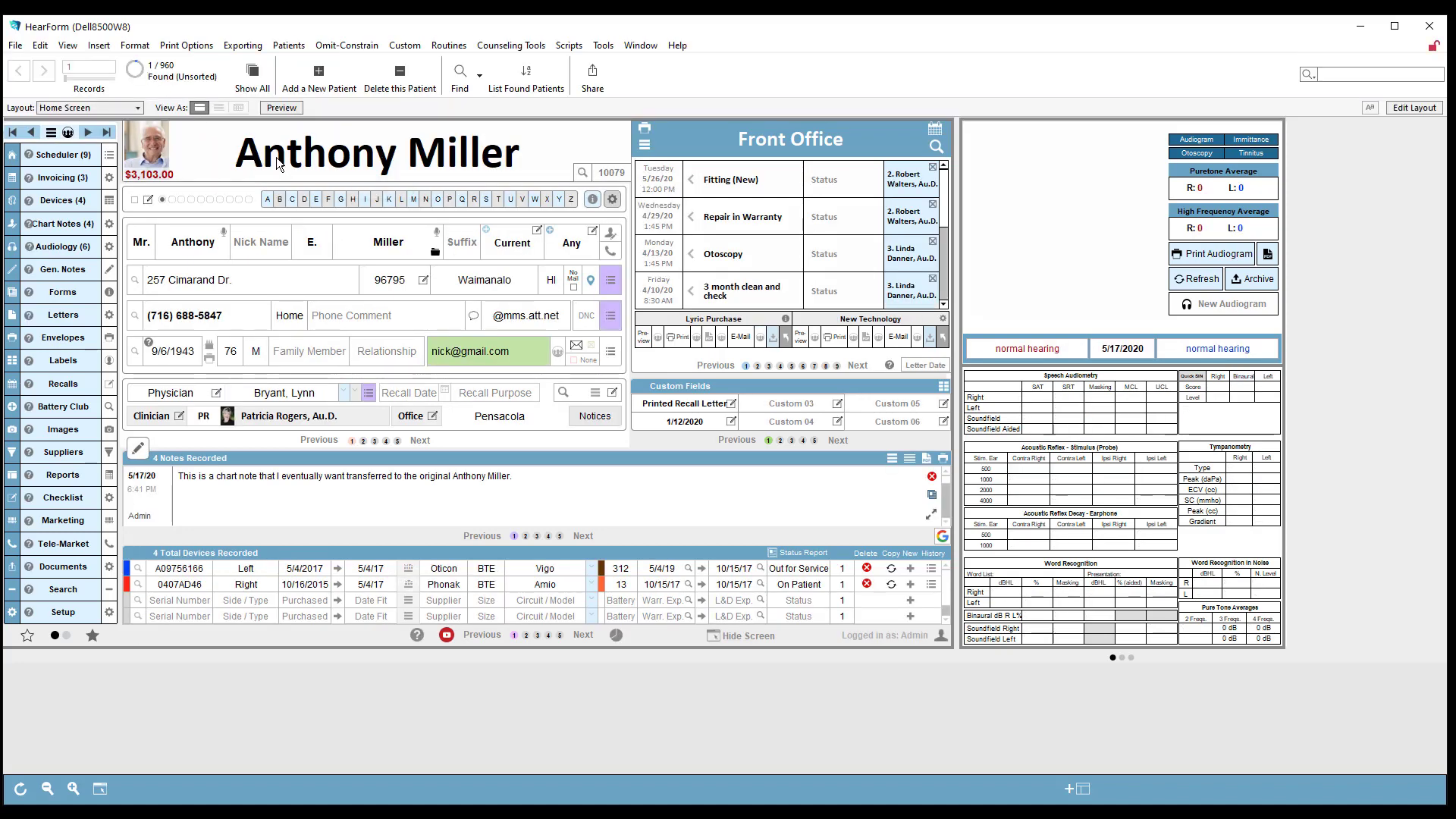
{"action": "mouse_move", "coordinate": [146, 184]}
{"action": "left_click", "coordinate": [488, 493]}
{"action": "left_click_drag", "start_coordinate": [488, 493], "coordinate": [148, 476]}
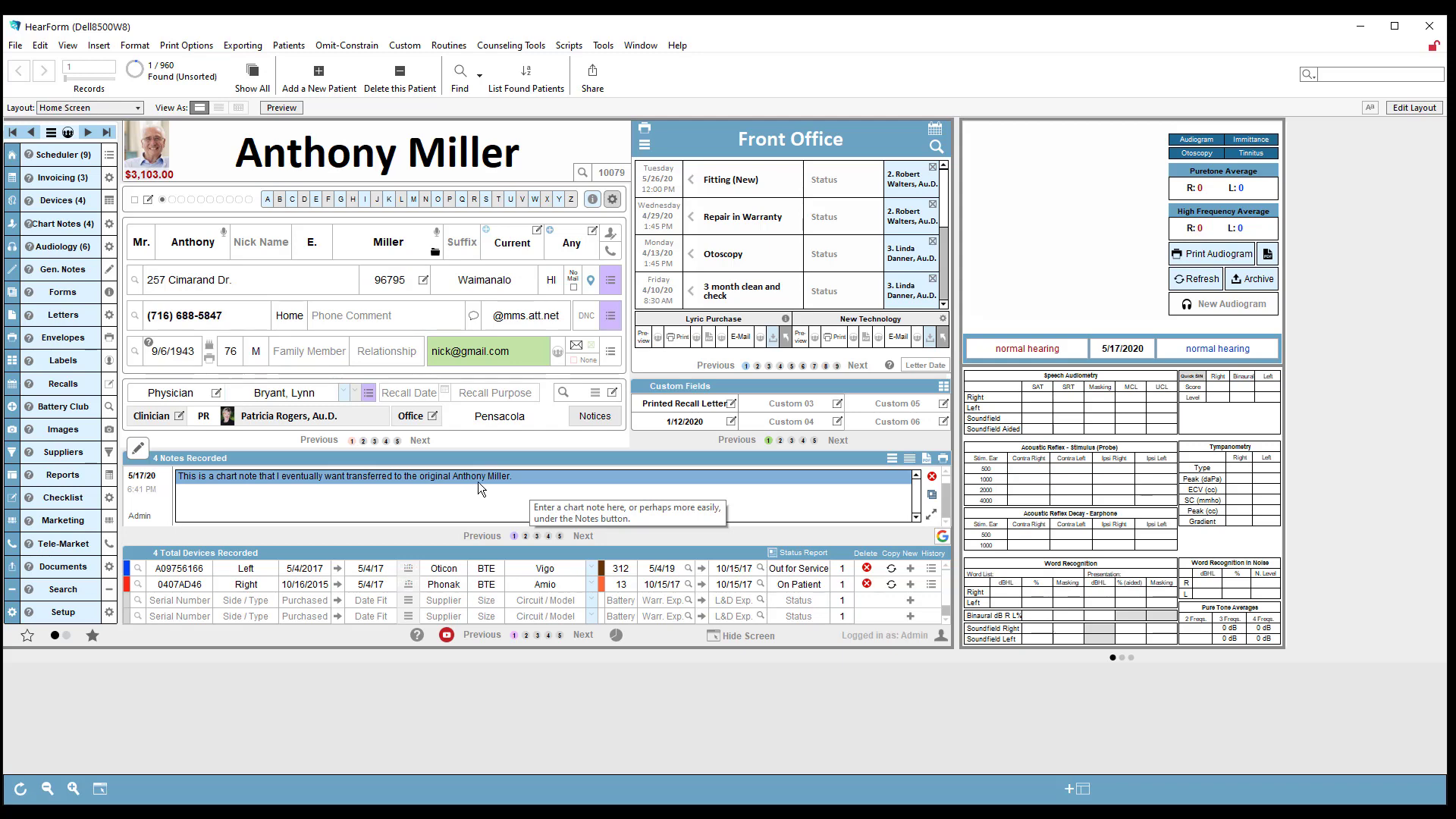
- Copy the remaining record's patient ID and enter it as the new key number in the Merge Patient Records layout
{"action": "left_click", "coordinate": [599, 171]}
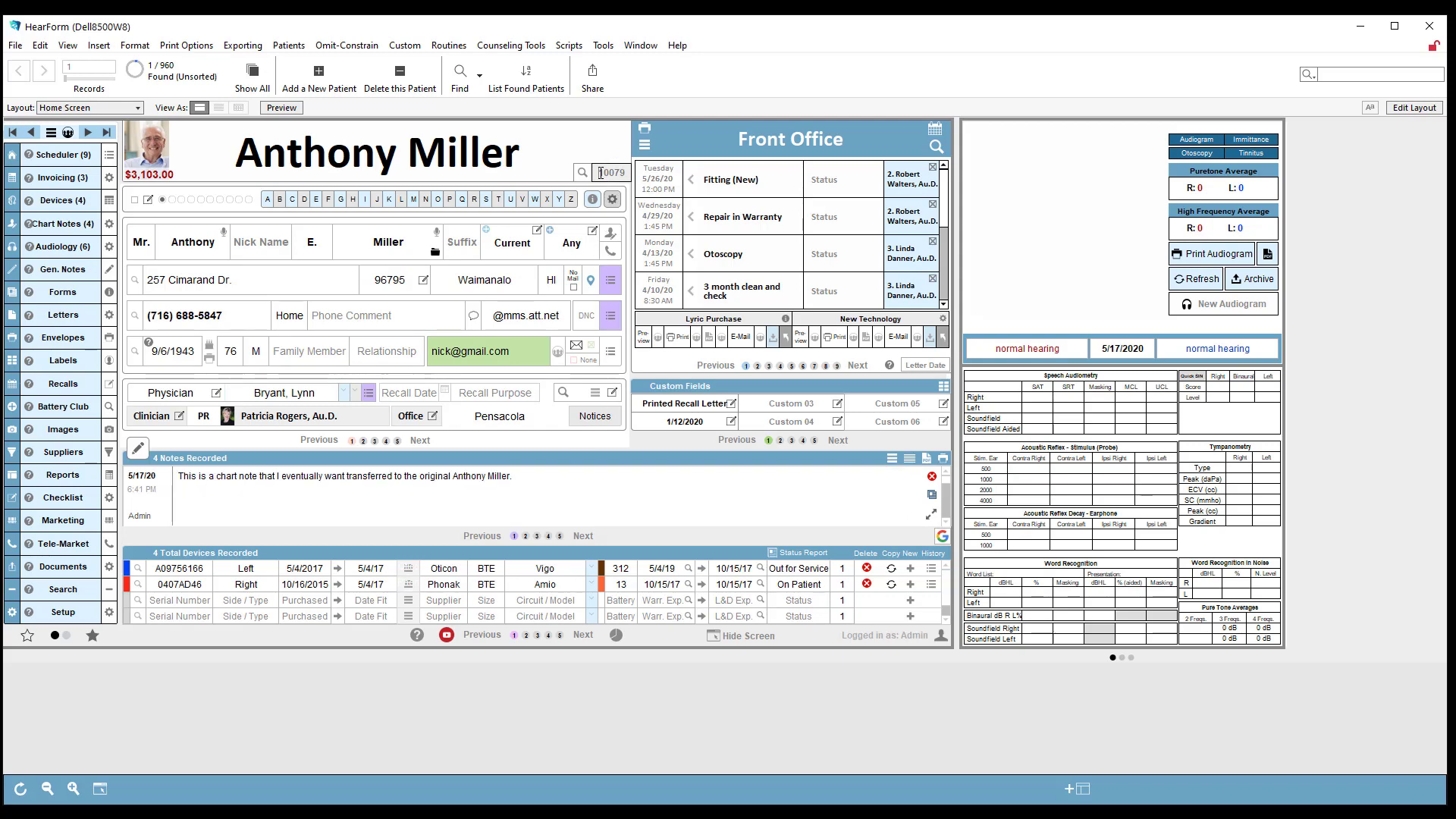
{"action": "left_click", "coordinate": [599, 172]}
{"action": "left_click", "coordinate": [96, 108]}
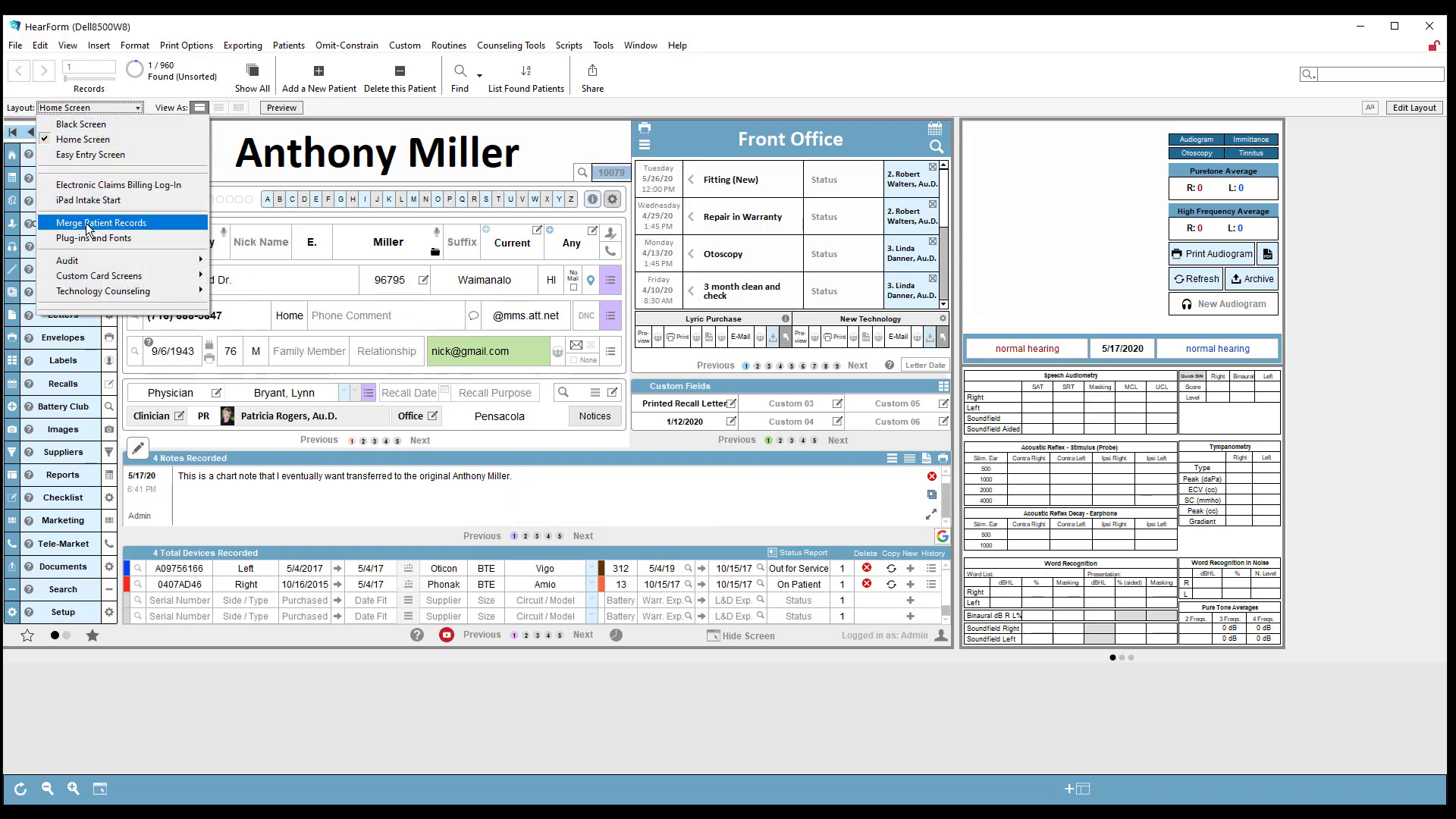
{"action": "left_click", "coordinate": [87, 223]}
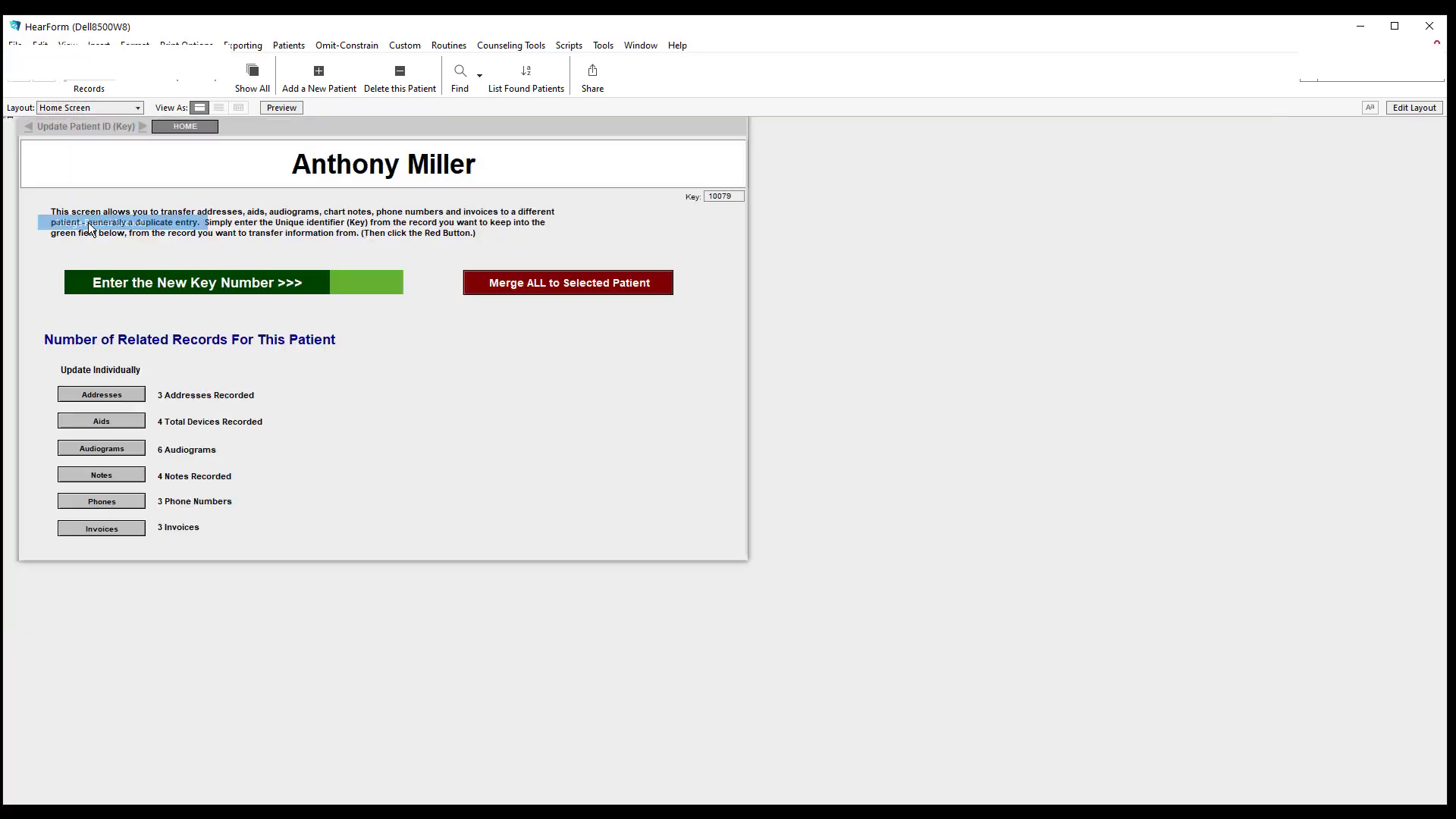
{"action": "left_click", "coordinate": [367, 291]}
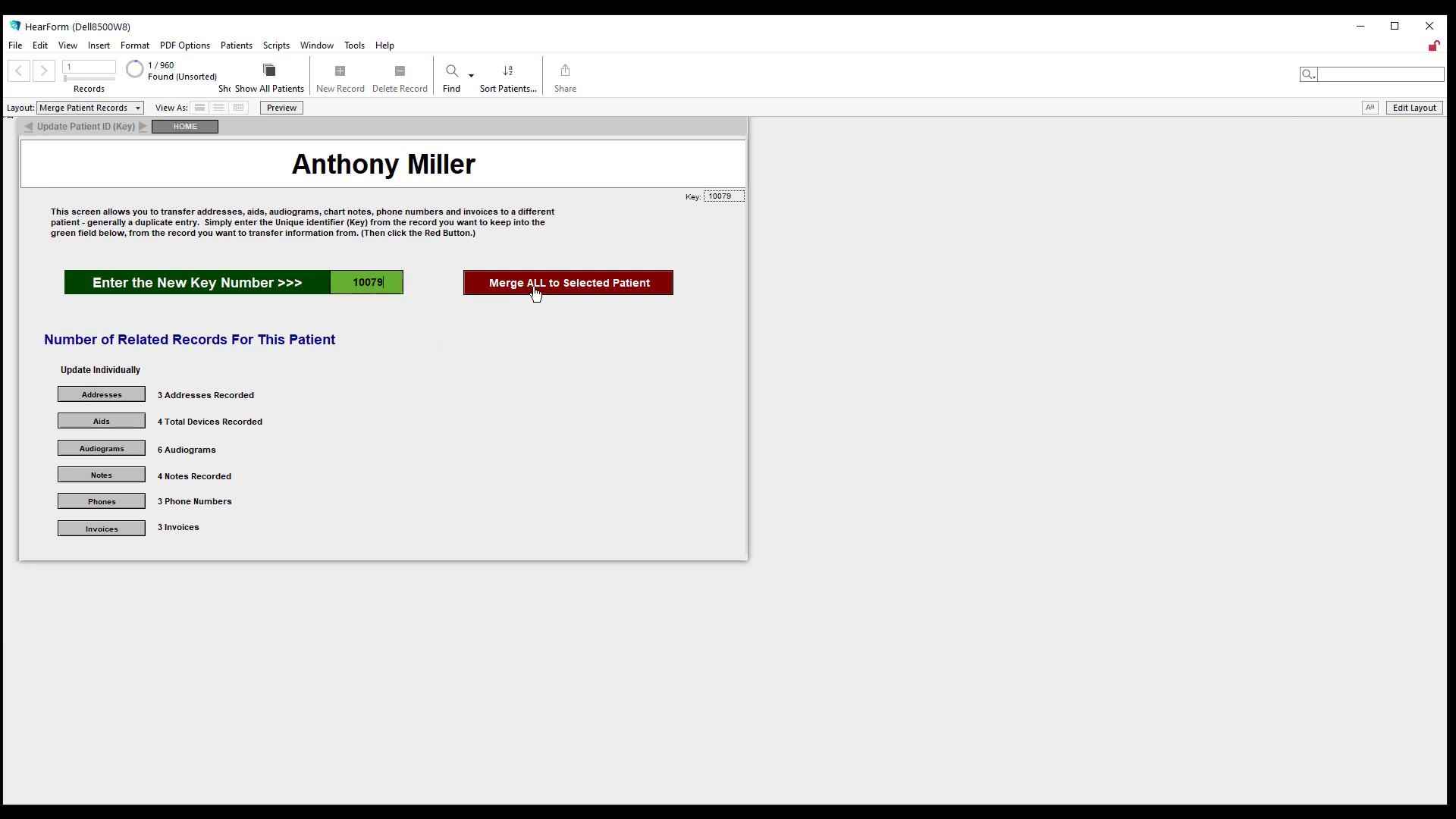